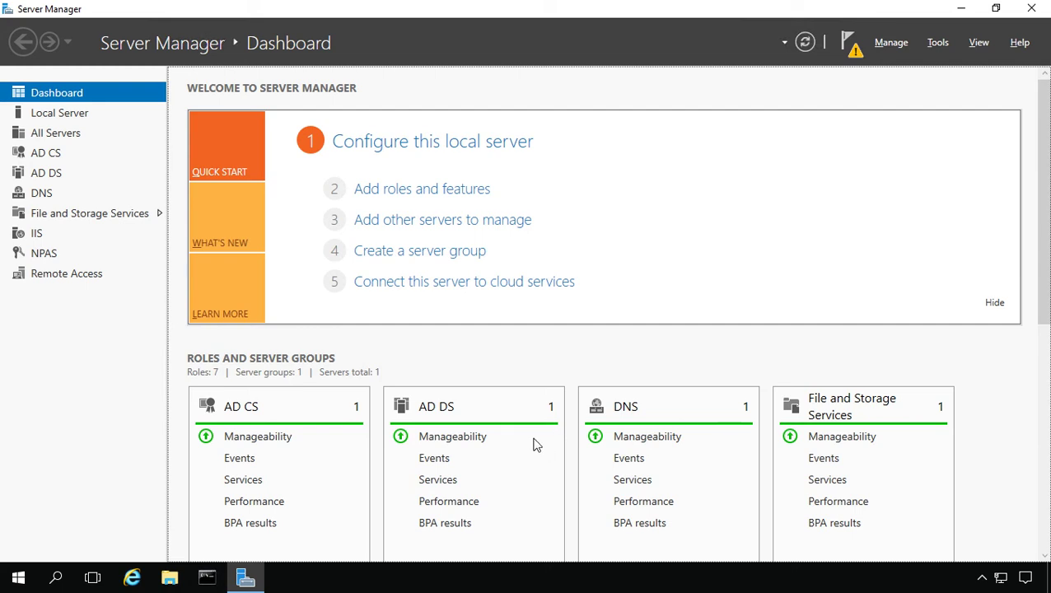
Launch Veritas Backup Exec from the Start menu's Most used list
click(17, 580)
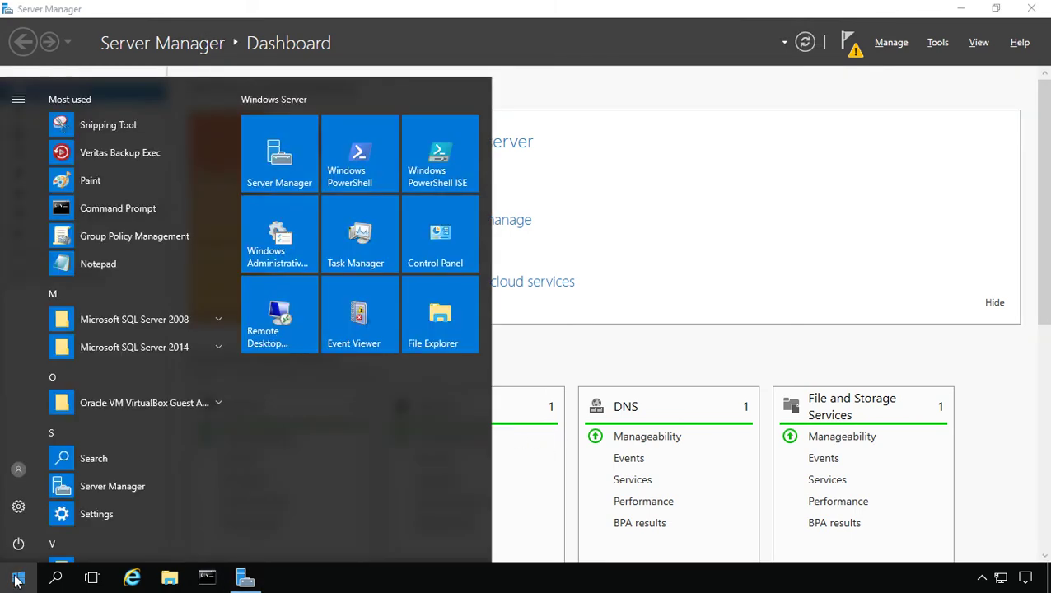
click(111, 154)
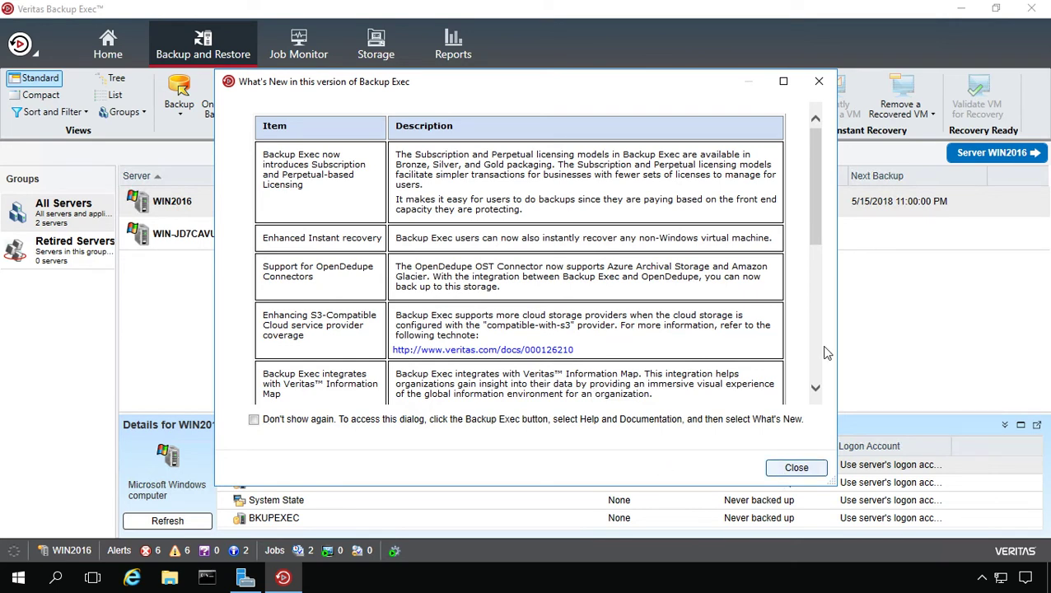
Scroll the What's New notes to the bottom and close the dialog
drag(809, 208, 832, 366)
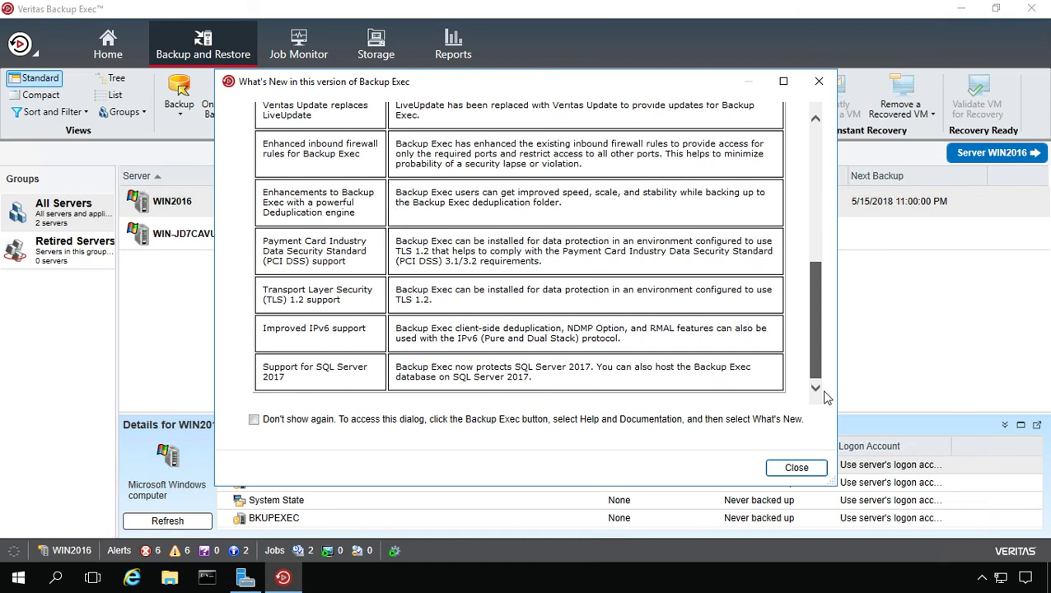
click(791, 470)
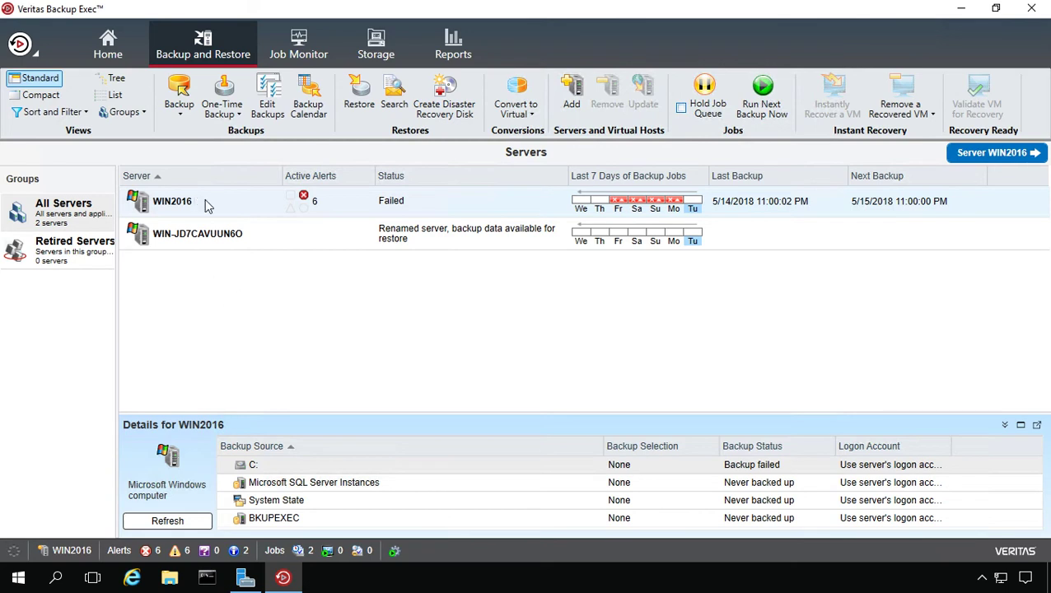
Select server WIN-JD7CAVUUN6O in the Servers list to view its backup details
click(221, 237)
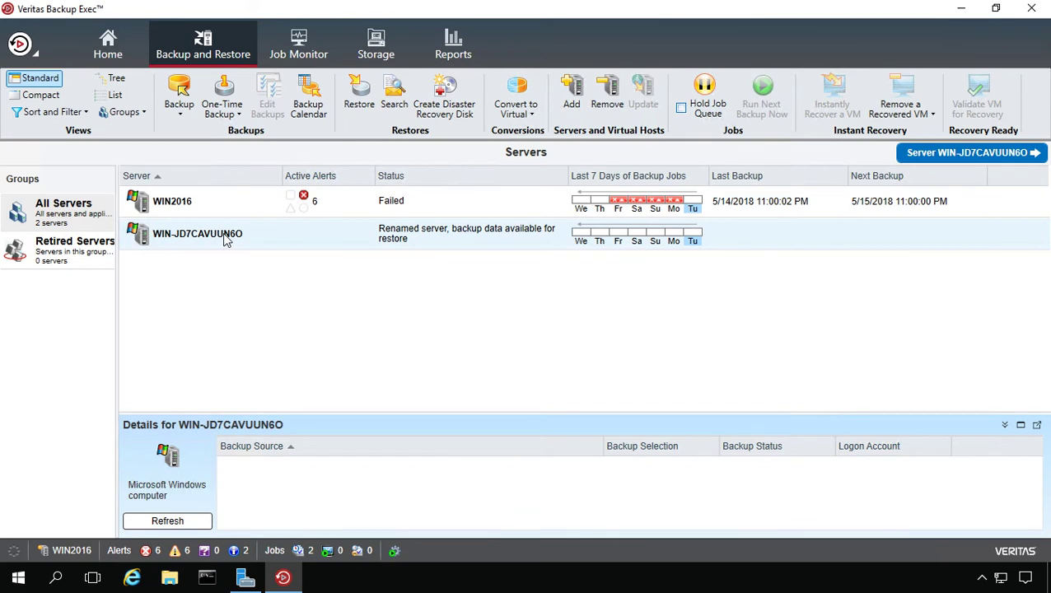
Open the Home dashboard and scroll through its panels
click(110, 45)
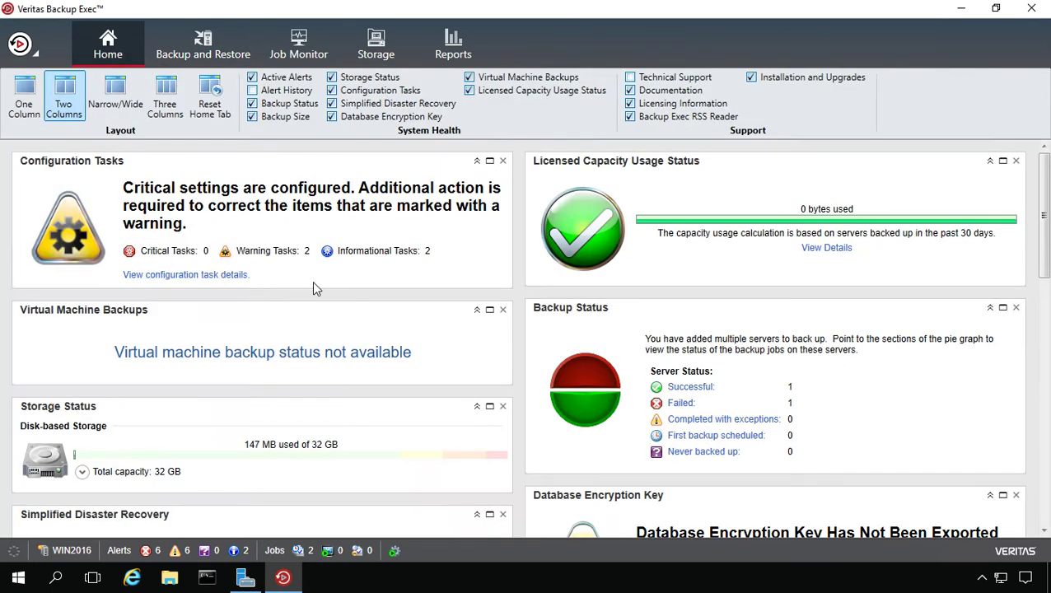
scroll(322, 290, down, 1)
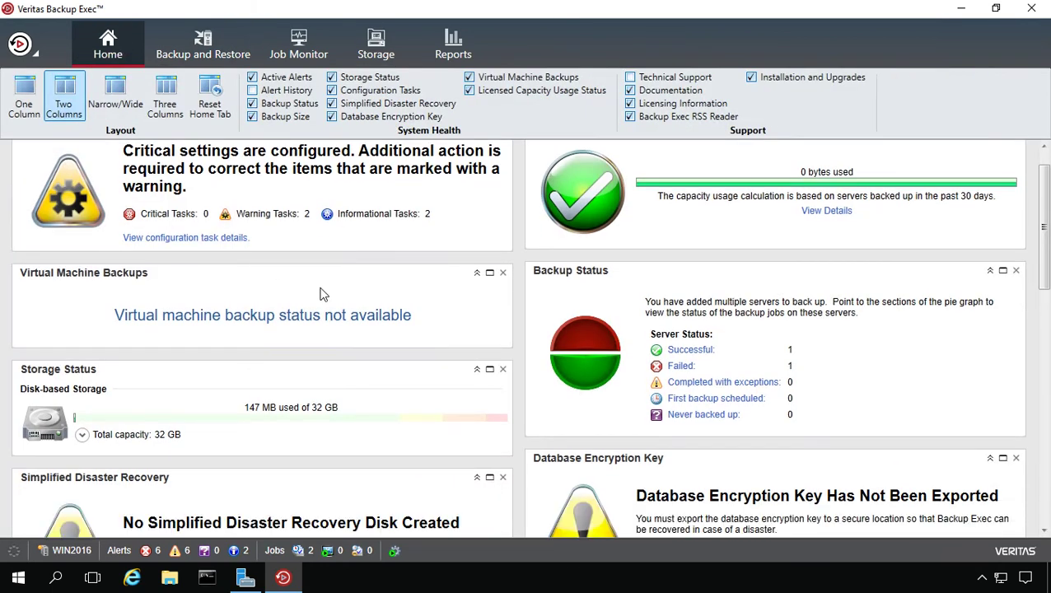
scroll(322, 291, down, 1)
scroll(322, 293, up, 2)
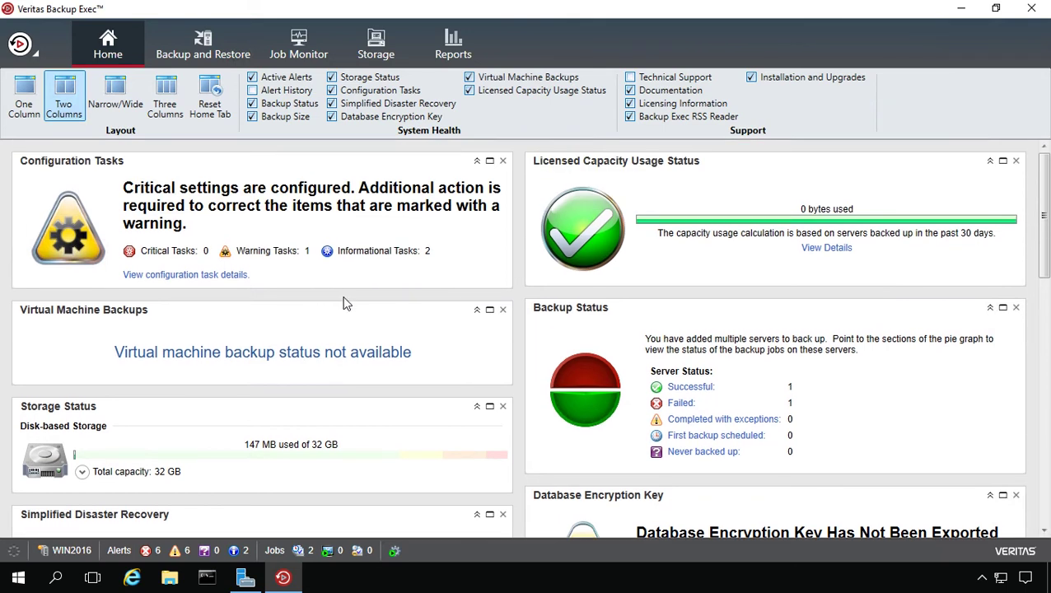
Try the Three Columns, One Column and Narrow/Wide layouts, then reset the Home tab to default
click(163, 97)
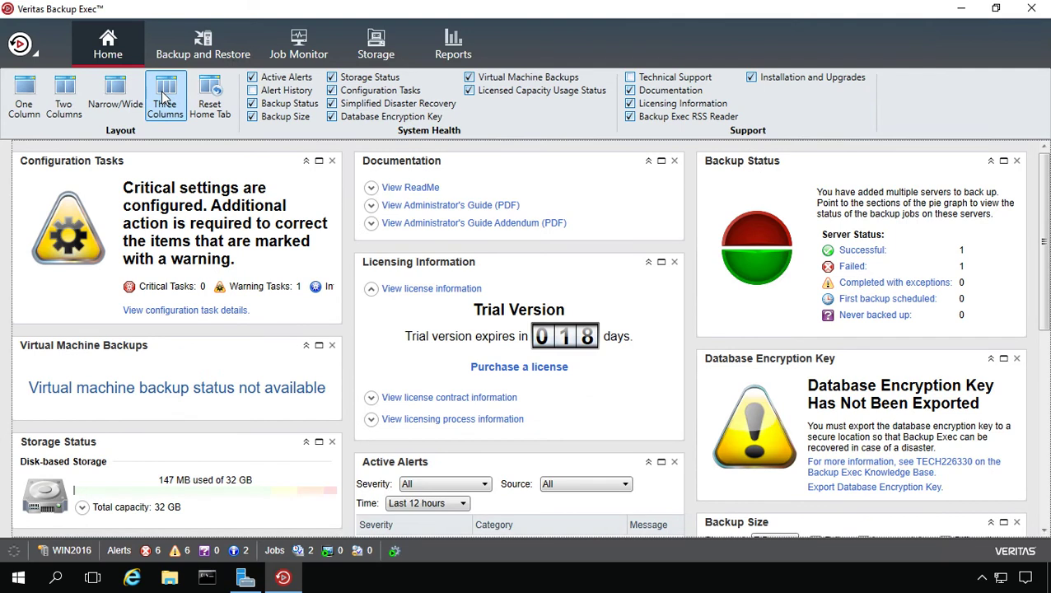
click(26, 93)
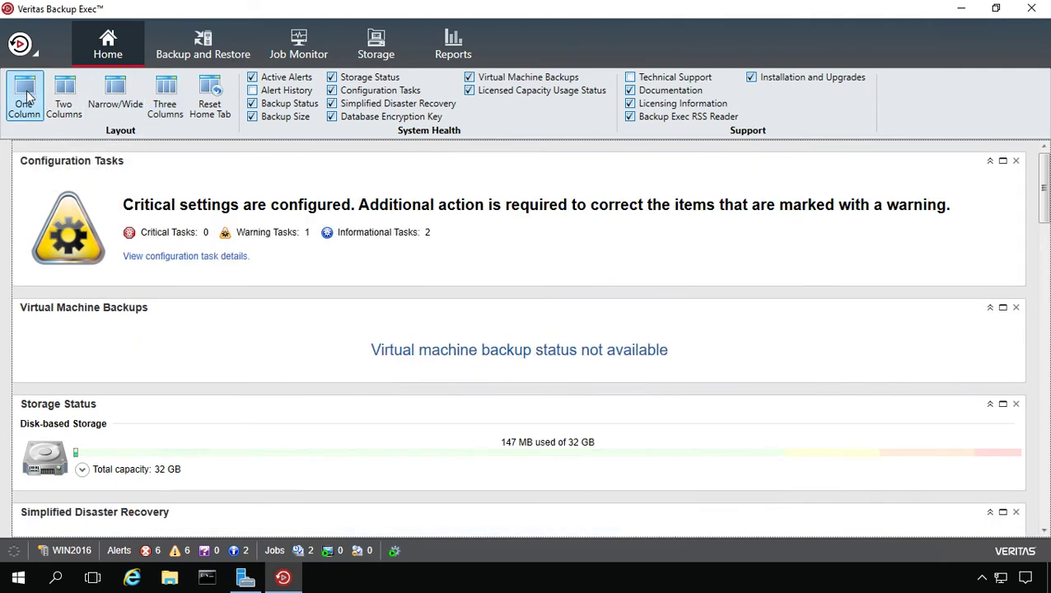
scroll(204, 336, down, 3)
scroll(206, 338, down, 1)
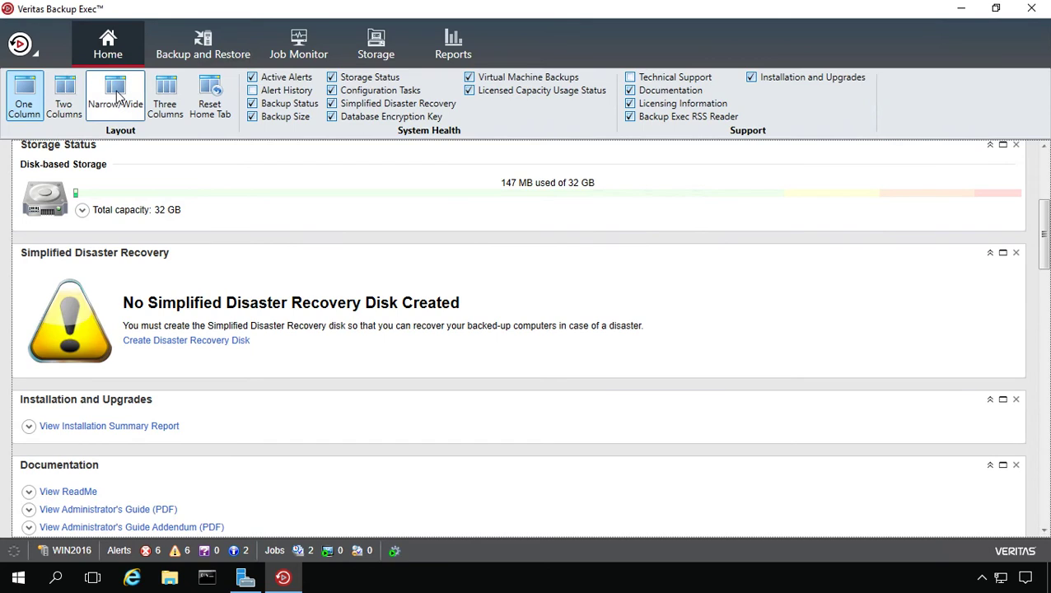
click(115, 93)
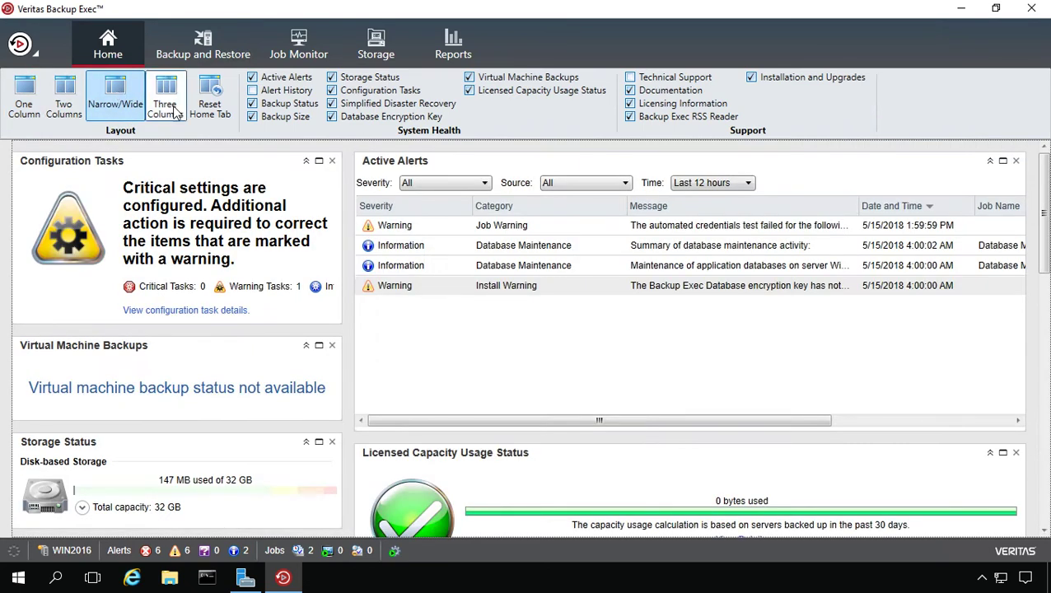
click(210, 95)
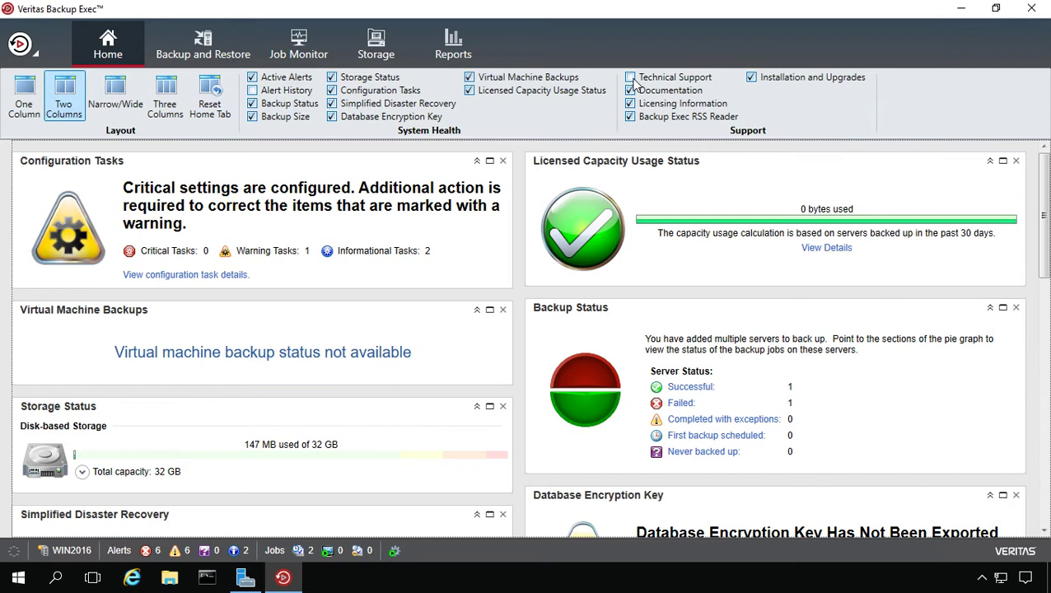
Uncheck all seven System Health panels, from Active Alerts to Database Encryption Key
click(252, 77)
click(252, 103)
click(252, 117)
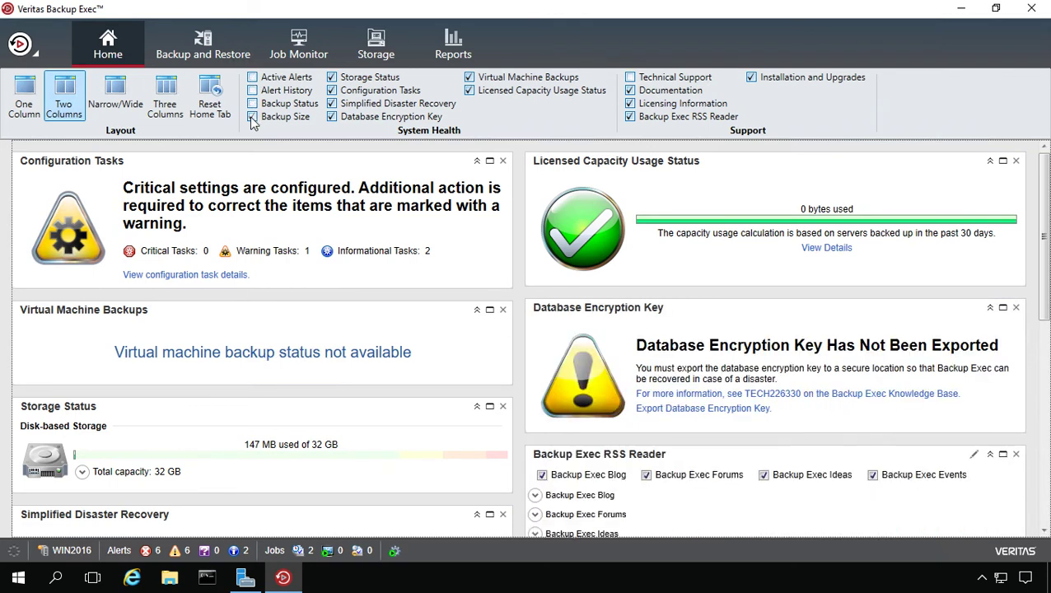
click(332, 78)
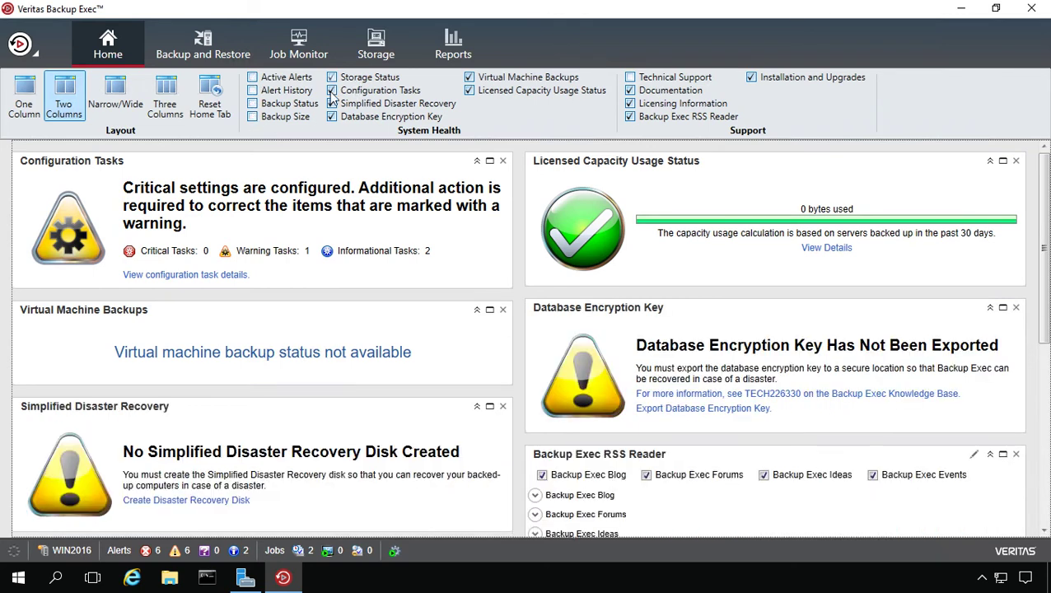
click(332, 90)
click(332, 104)
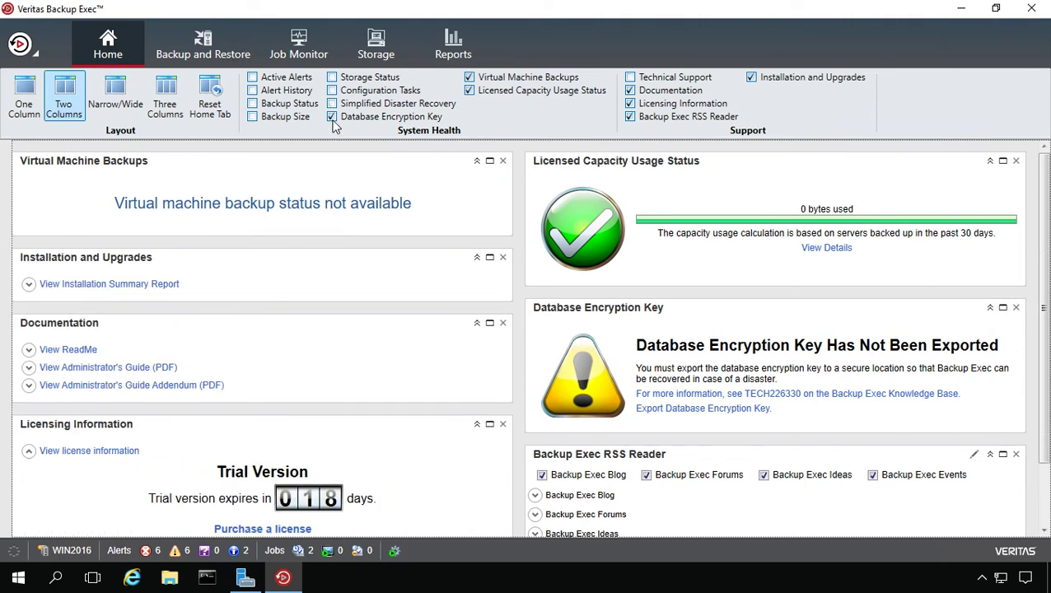
click(332, 117)
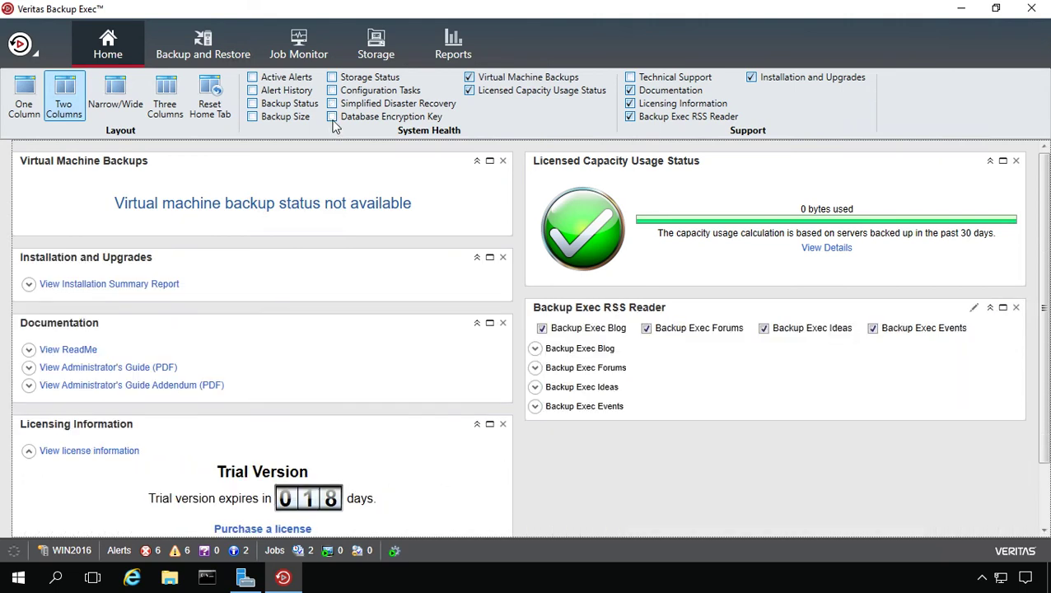
Re-enable every panel except Storage Status and Backup Size, and add Alert History
click(332, 117)
click(331, 104)
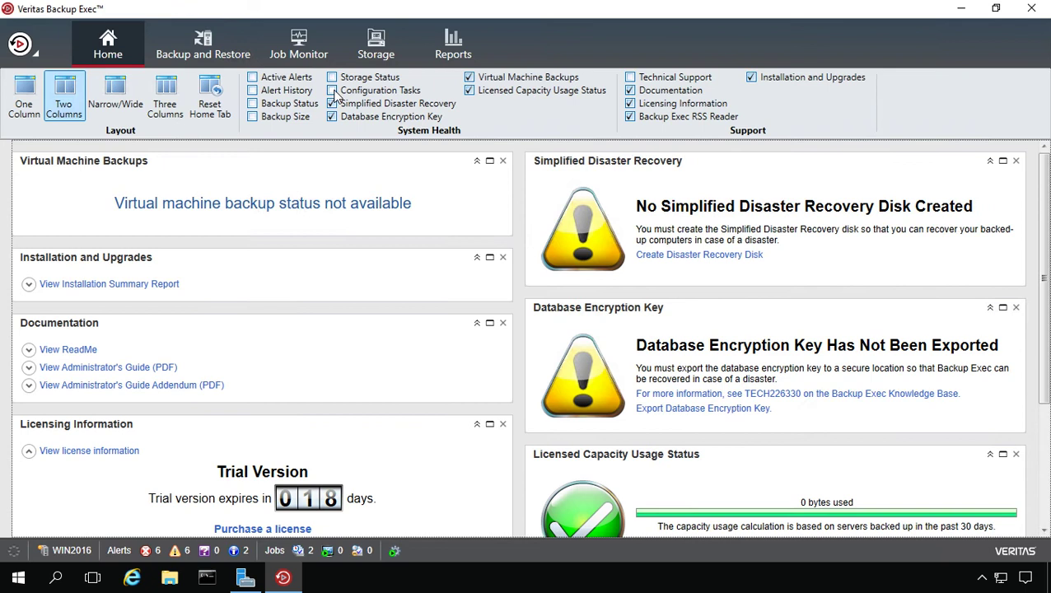
click(332, 91)
click(252, 77)
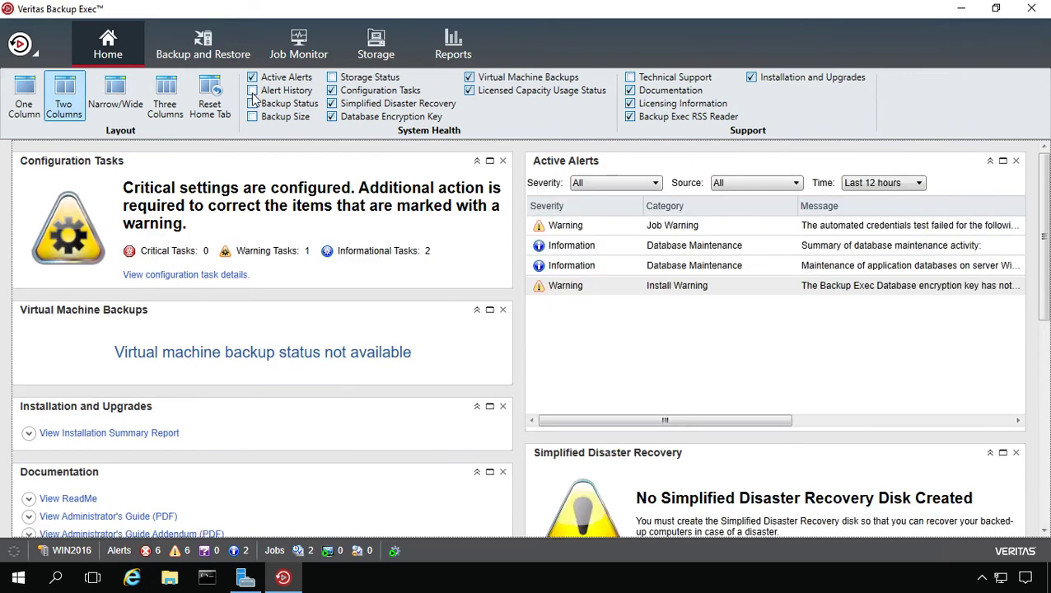
click(252, 91)
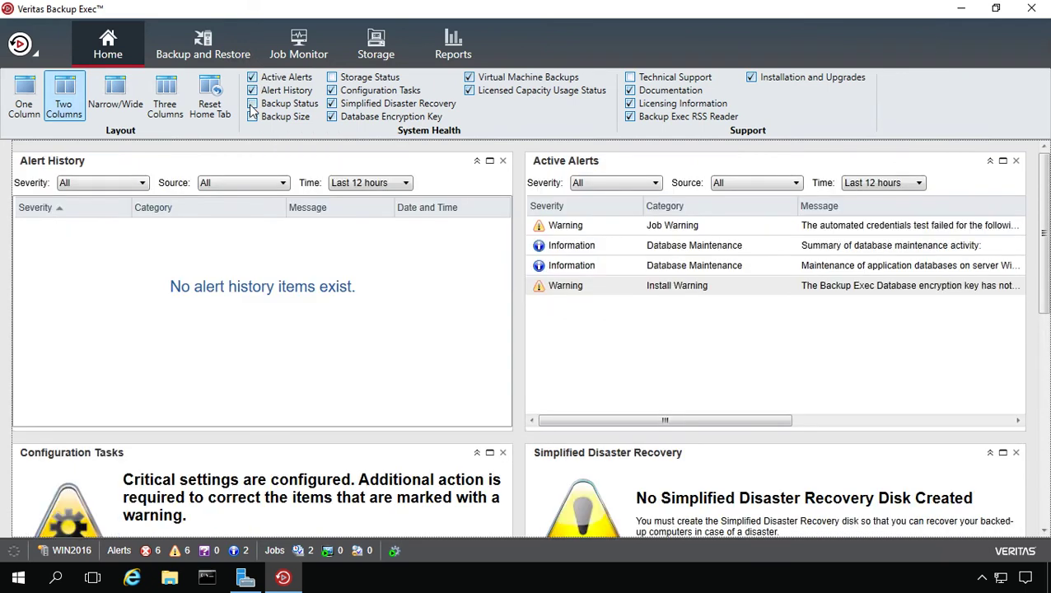
click(252, 104)
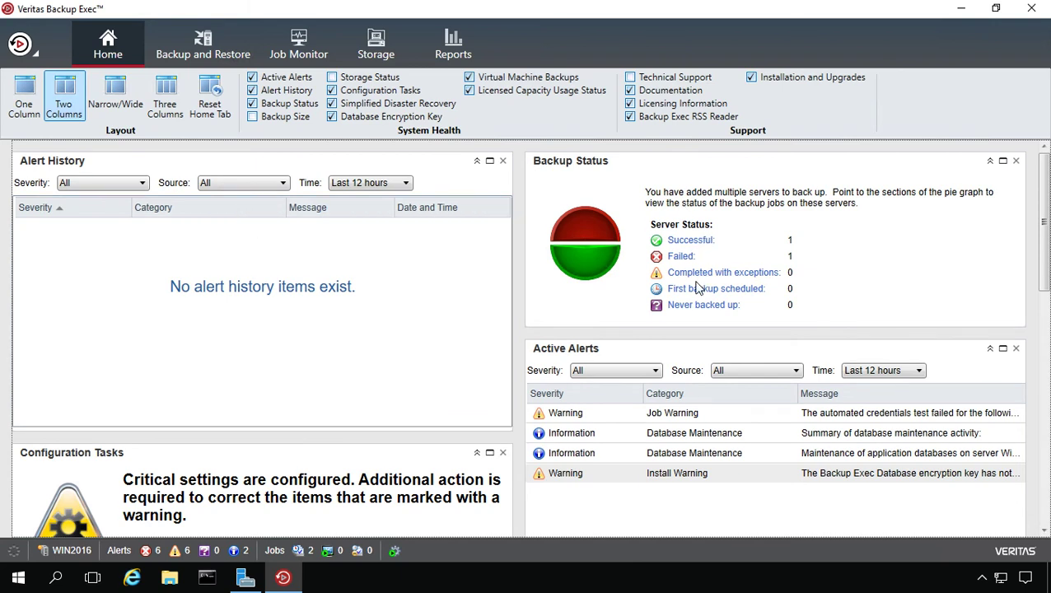
Return to the servers list, select WIN2016, and dismiss the no-backup-sets restore message
click(197, 37)
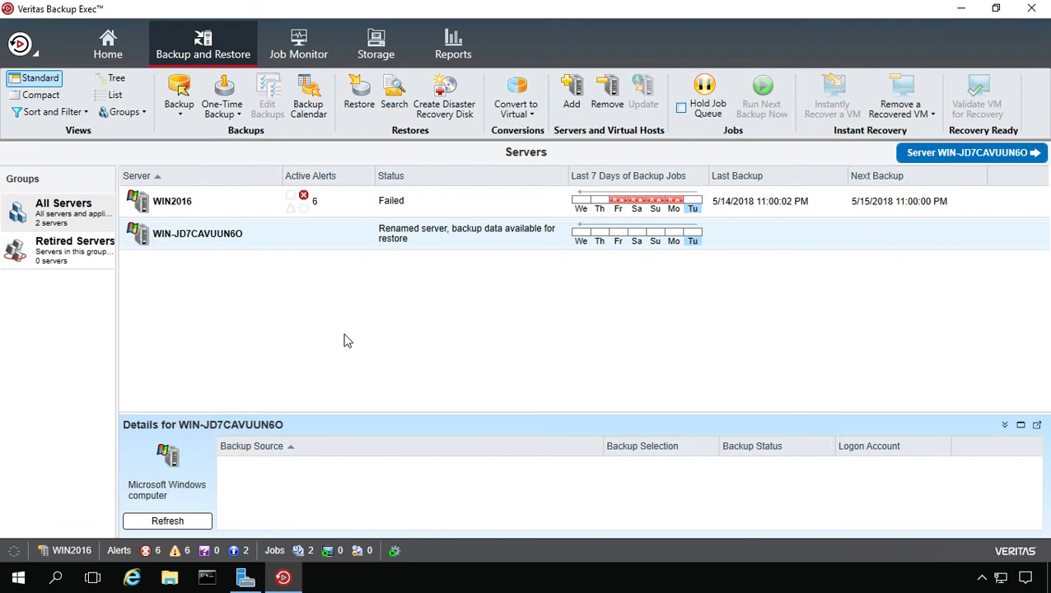
click(330, 199)
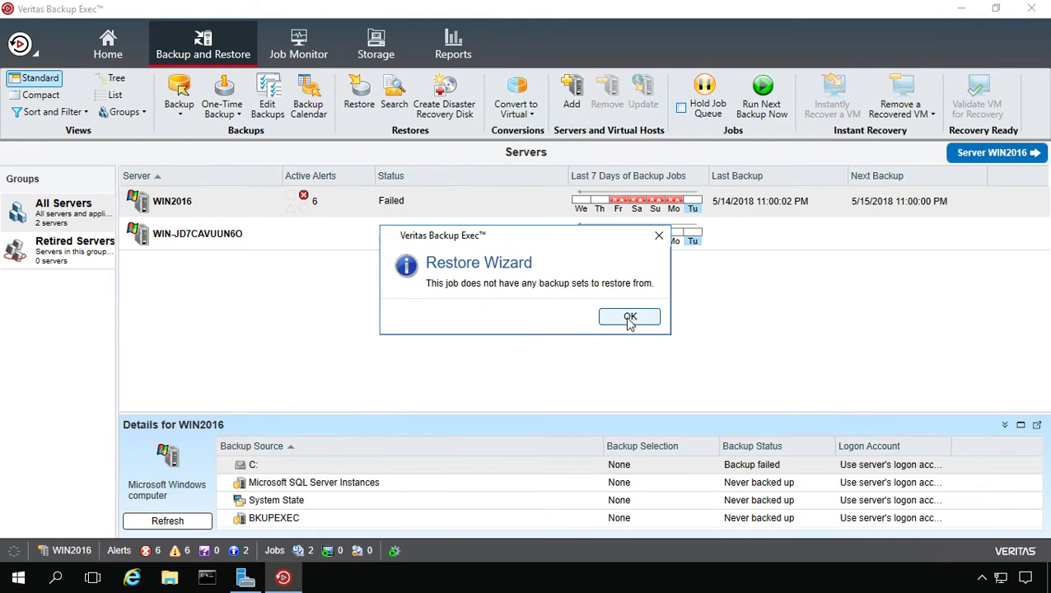
click(630, 319)
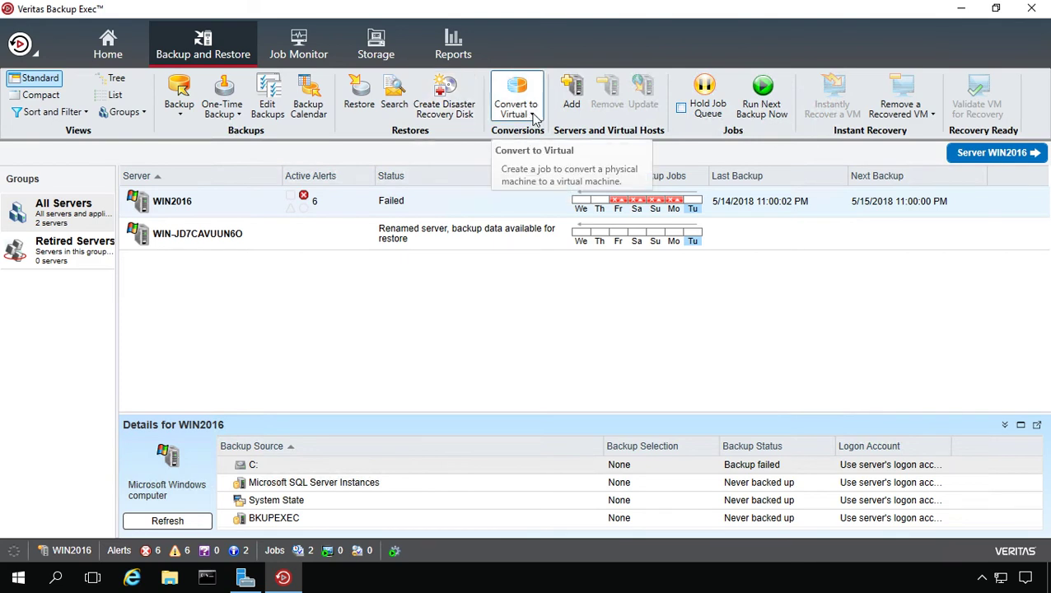
double_click(261, 200)
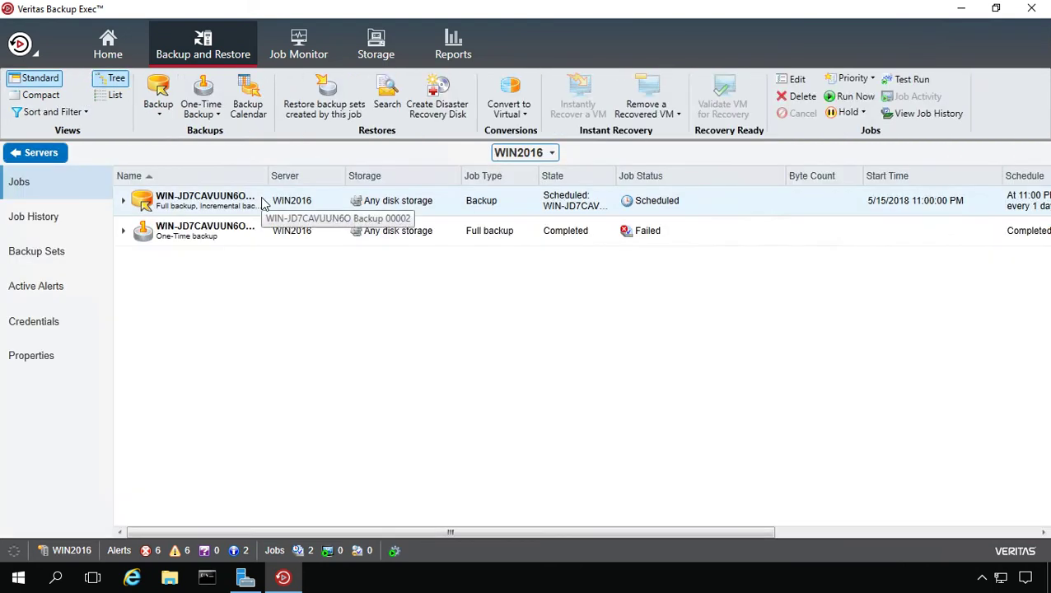
click(125, 201)
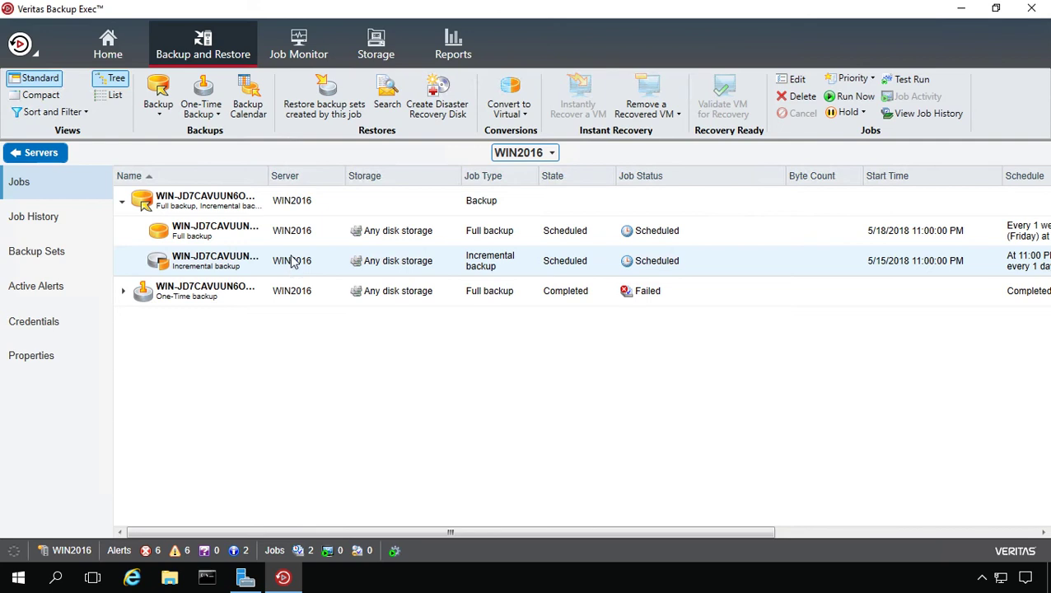
right_click(290, 226)
click(315, 240)
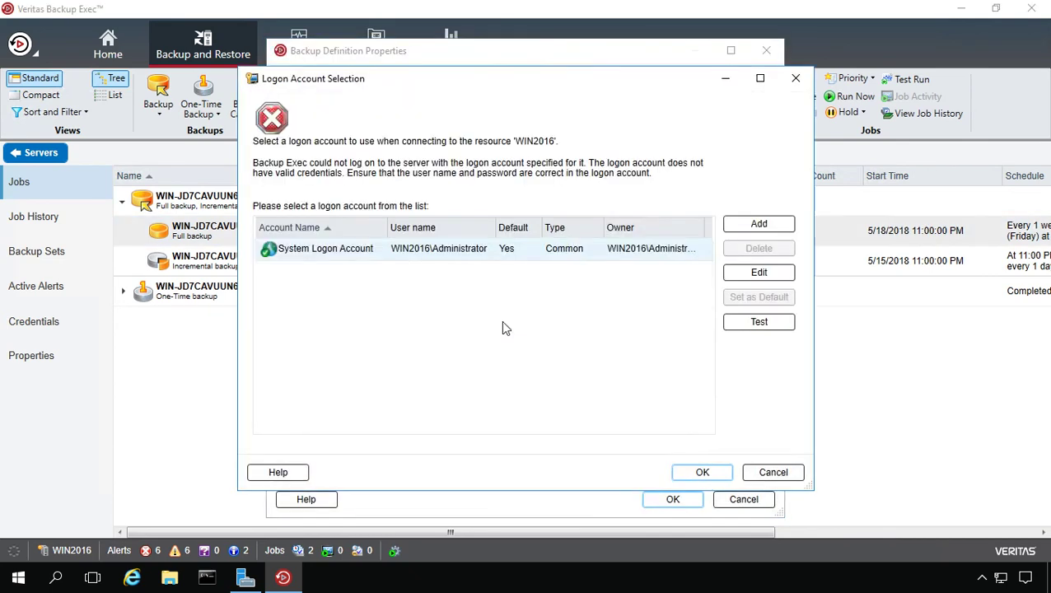
click(761, 472)
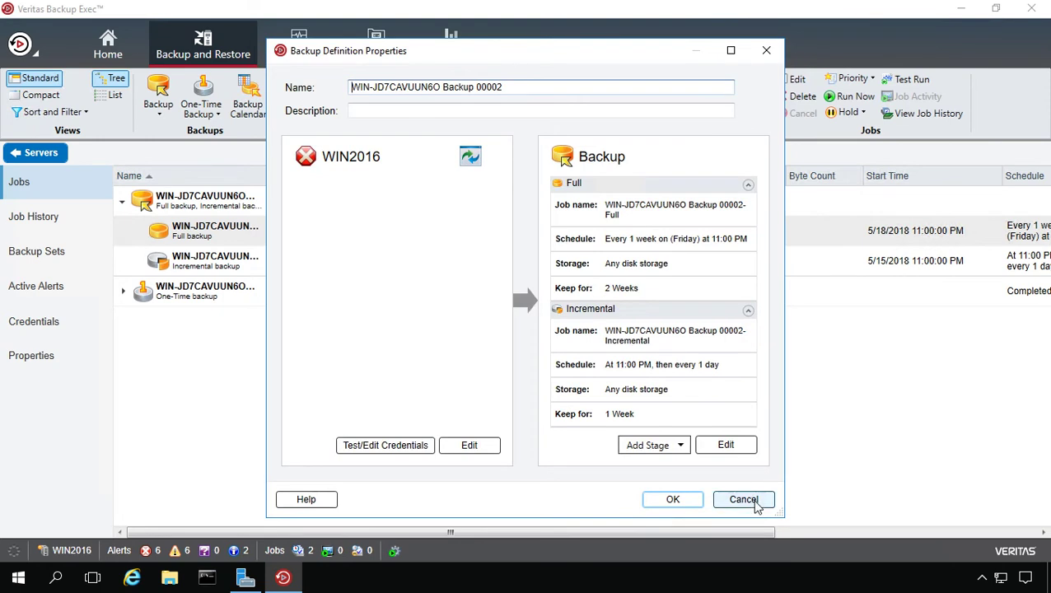
click(743, 499)
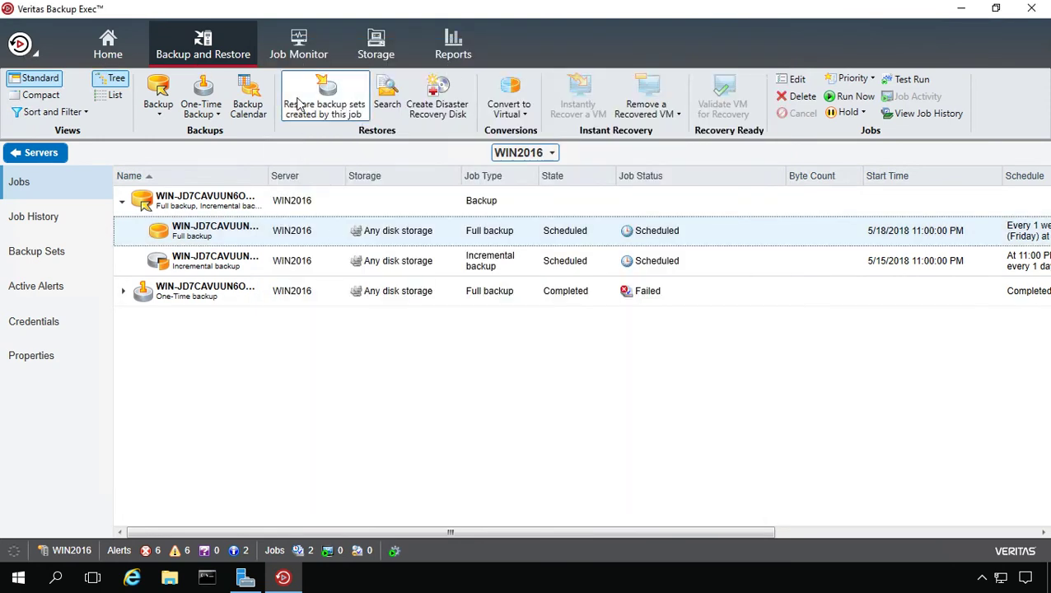
In Job Monitor, review the error log of the failed 5/14 backup
click(298, 41)
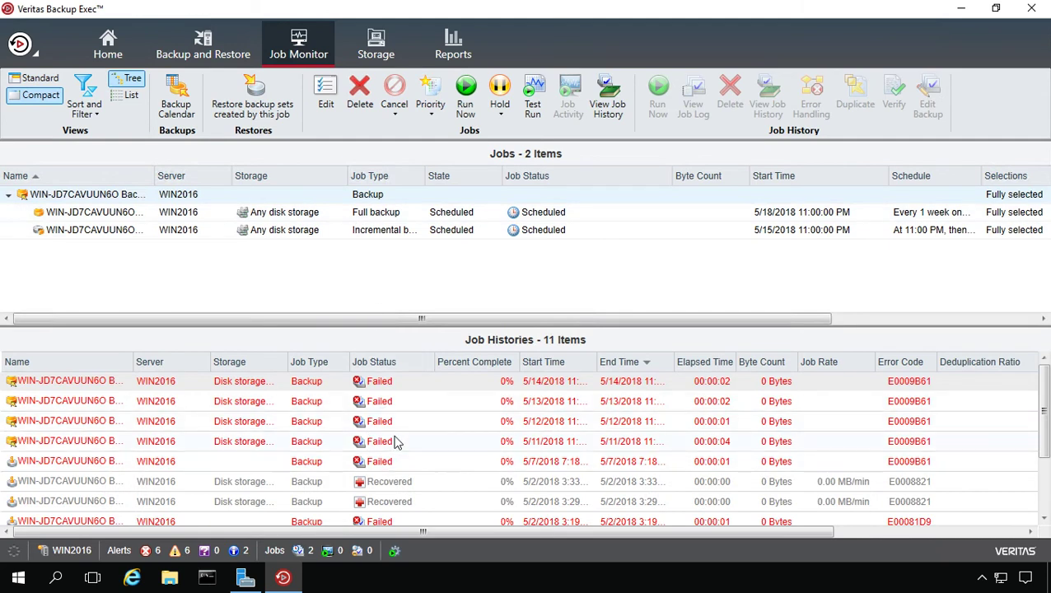
scroll(367, 405, down, 2)
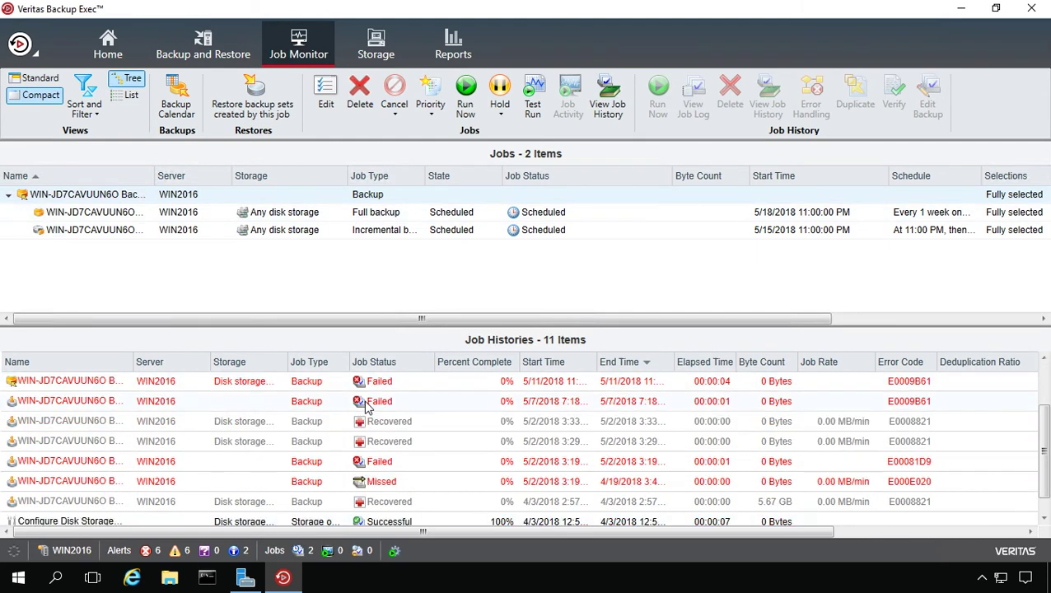
scroll(367, 405, up, 2)
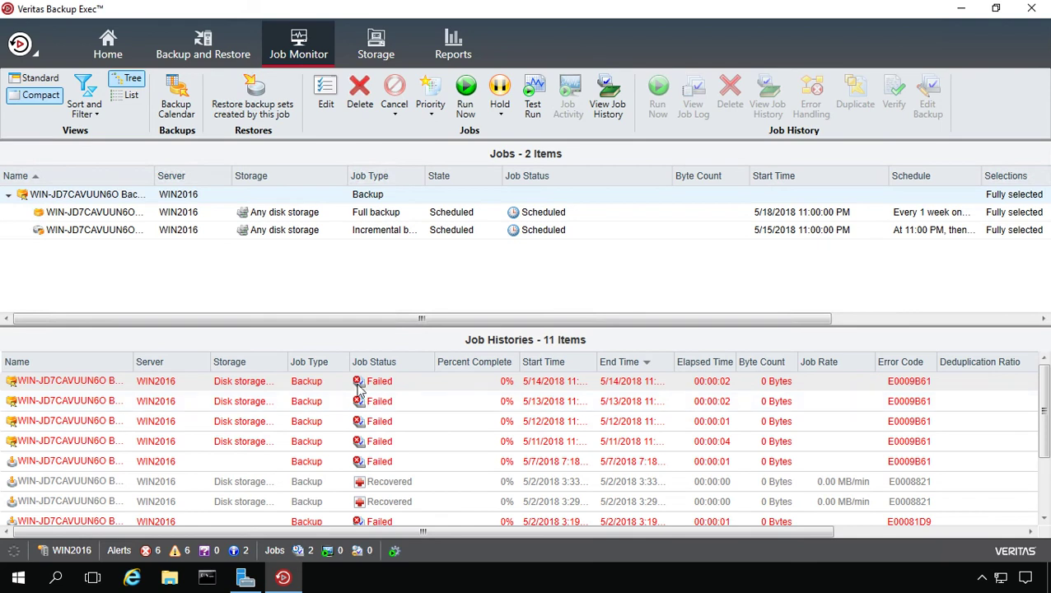
click(409, 383)
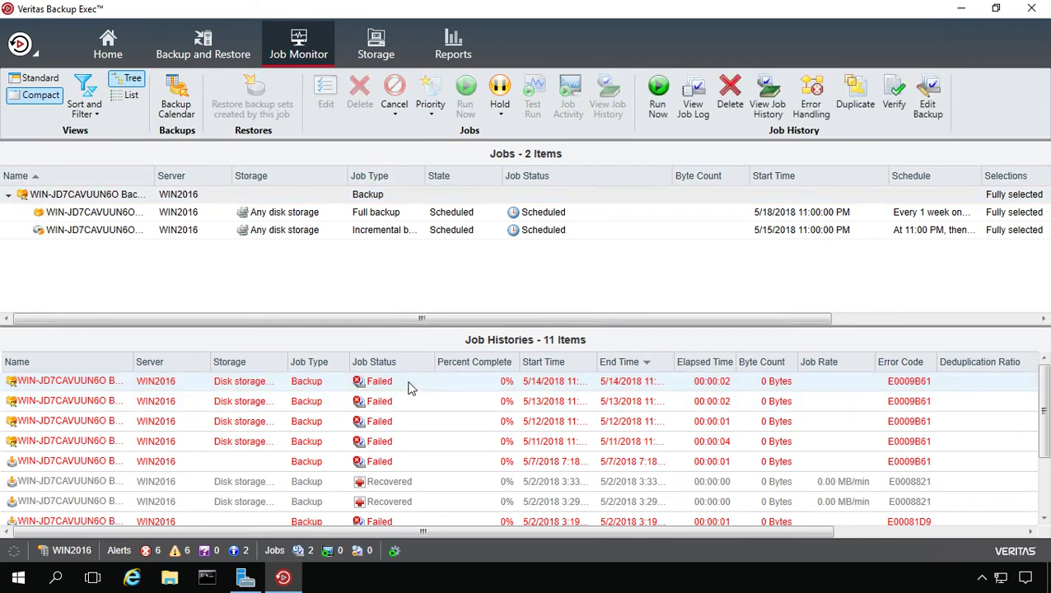
double_click(424, 381)
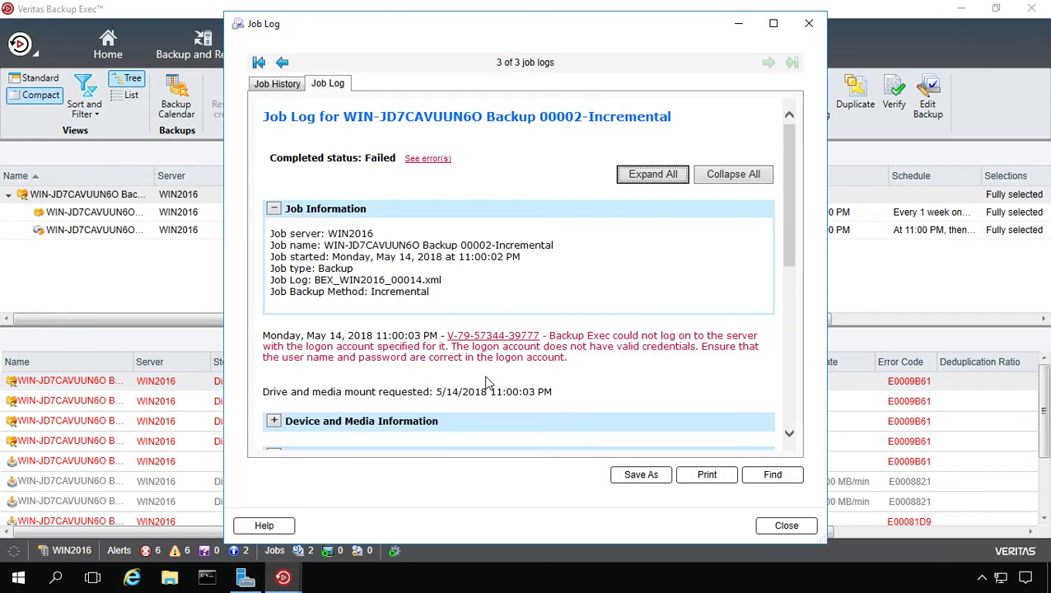
scroll(520, 368, down, 7)
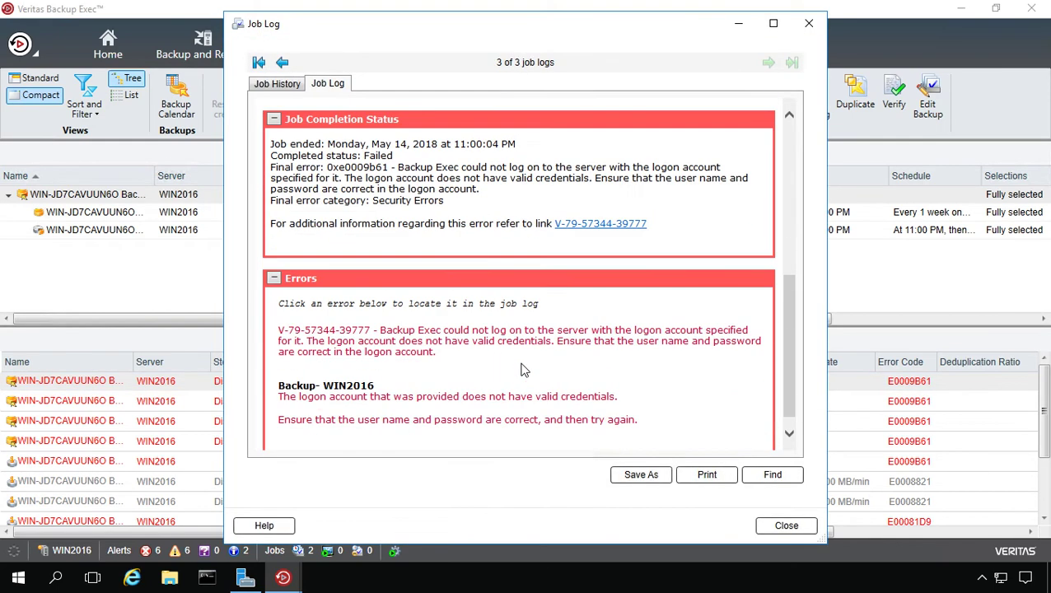
click(781, 530)
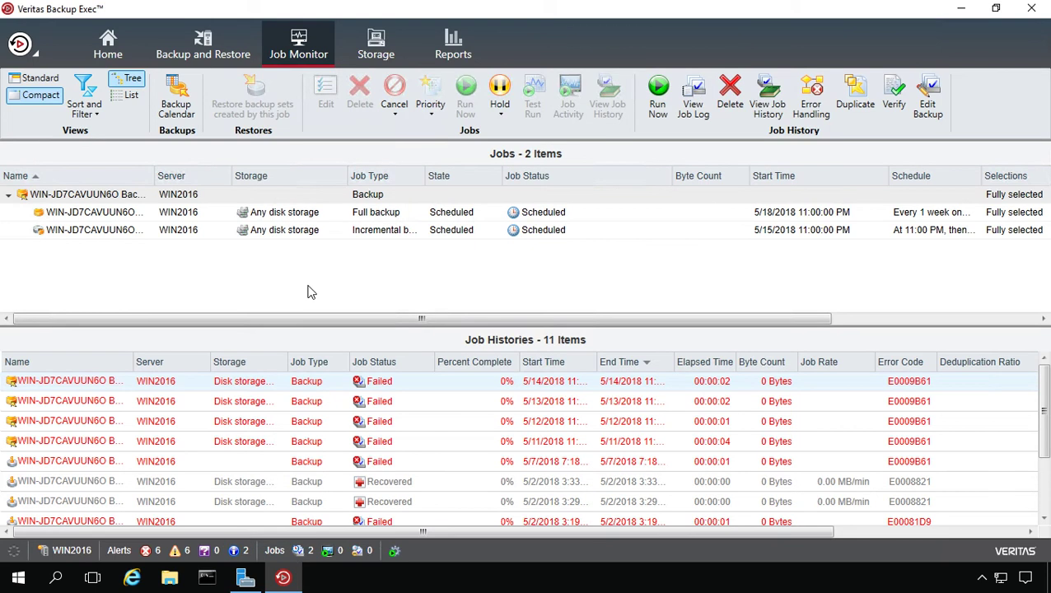
Open Disk storage 0001 properties and inspect its 50 GB maximum file size and path
click(378, 43)
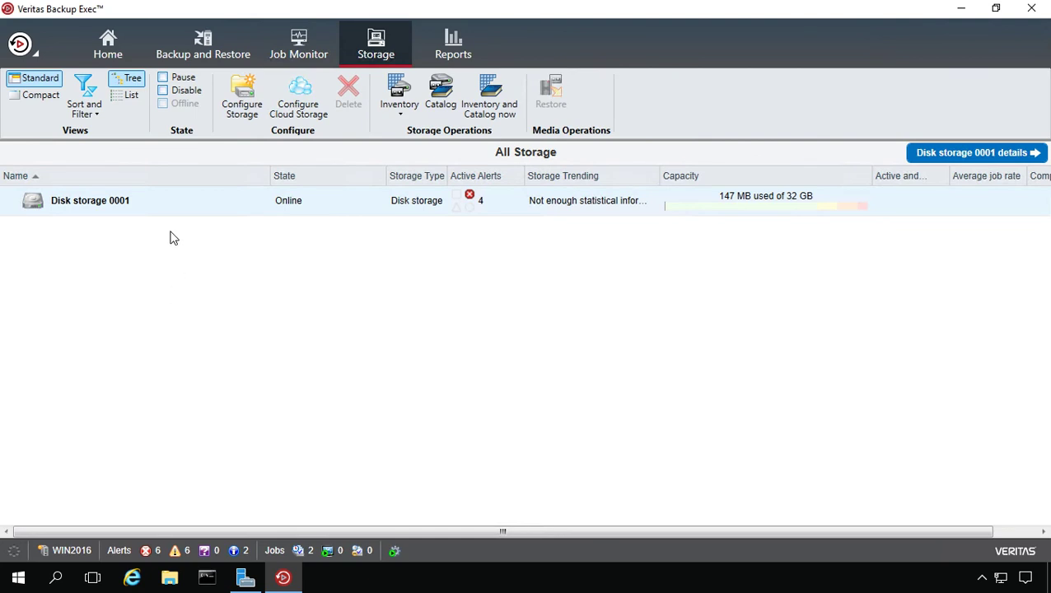
double_click(141, 201)
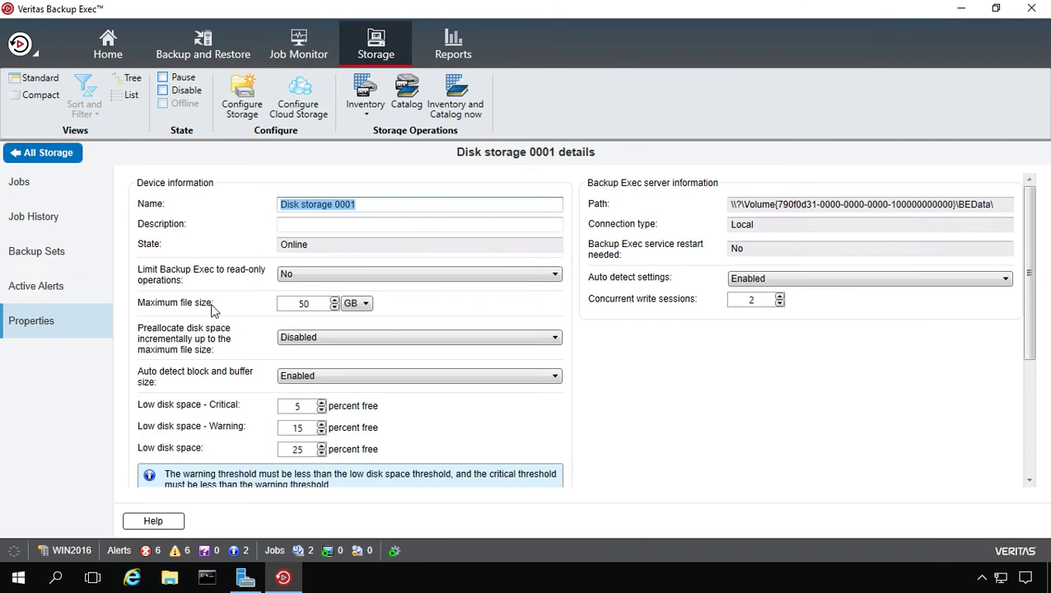
click(293, 304)
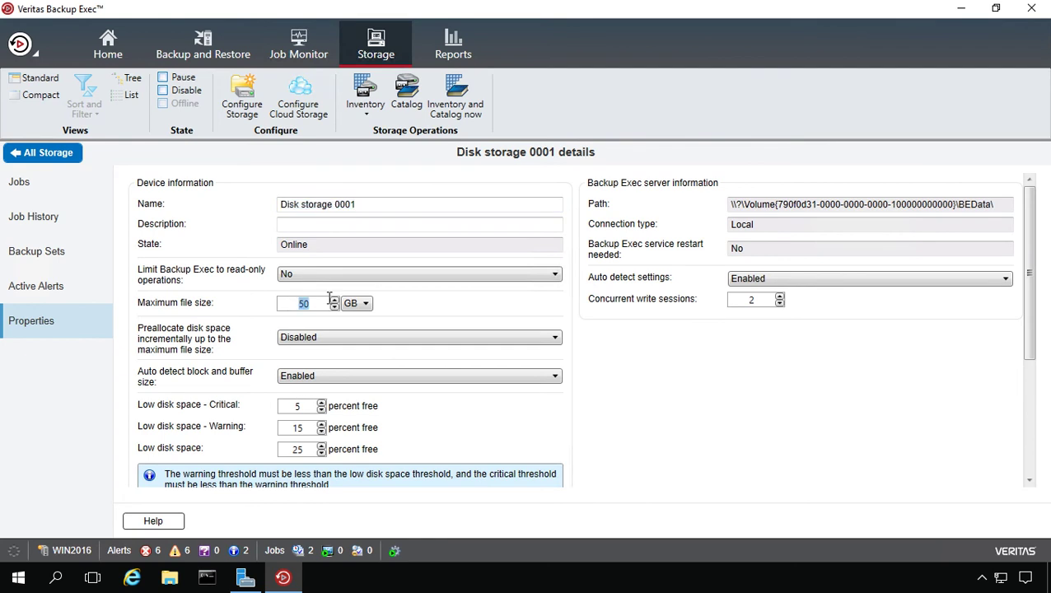
click(762, 208)
drag(762, 208, 786, 206)
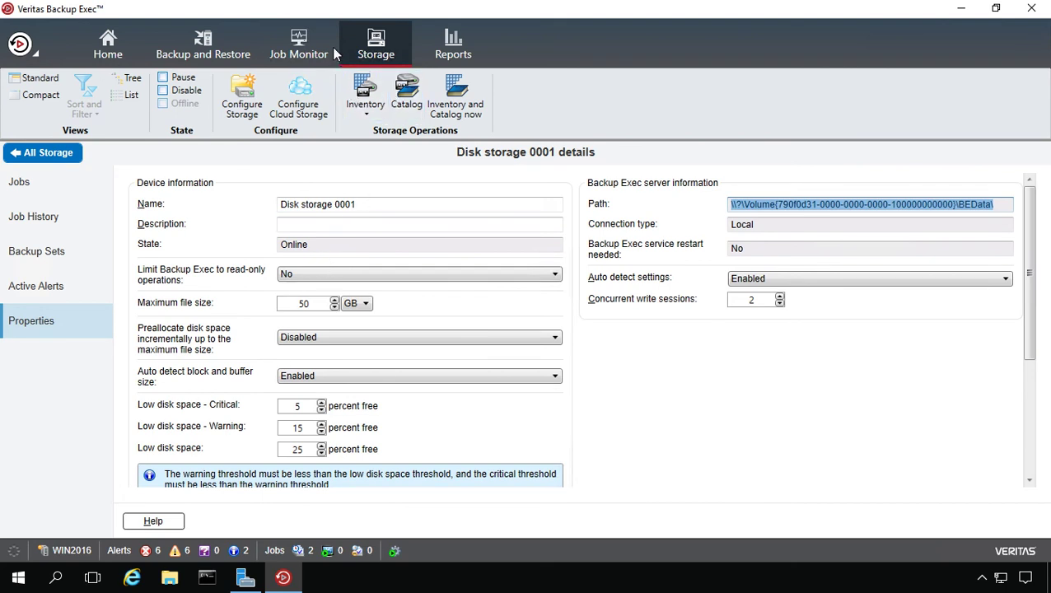
View Disk storage 0001's jobs, job history, backup sets and active alerts, then return to Job Monitor
click(21, 185)
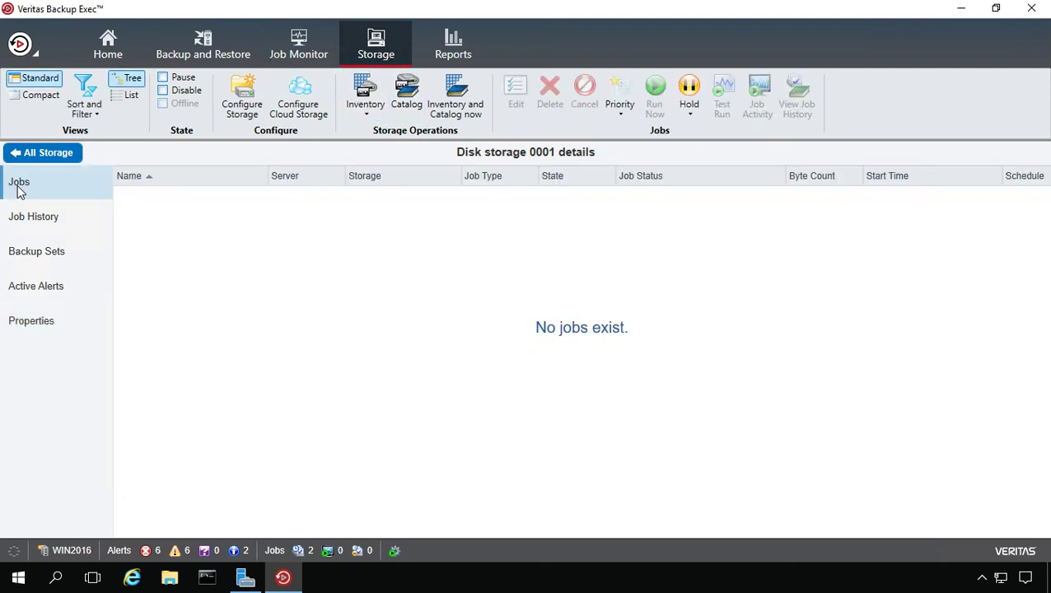
click(32, 223)
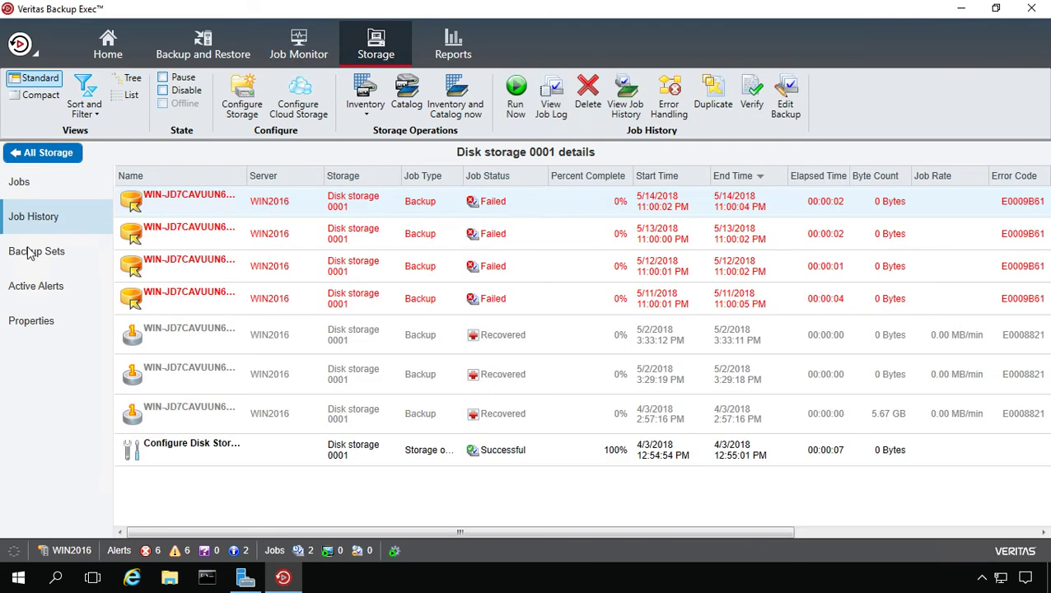
click(28, 260)
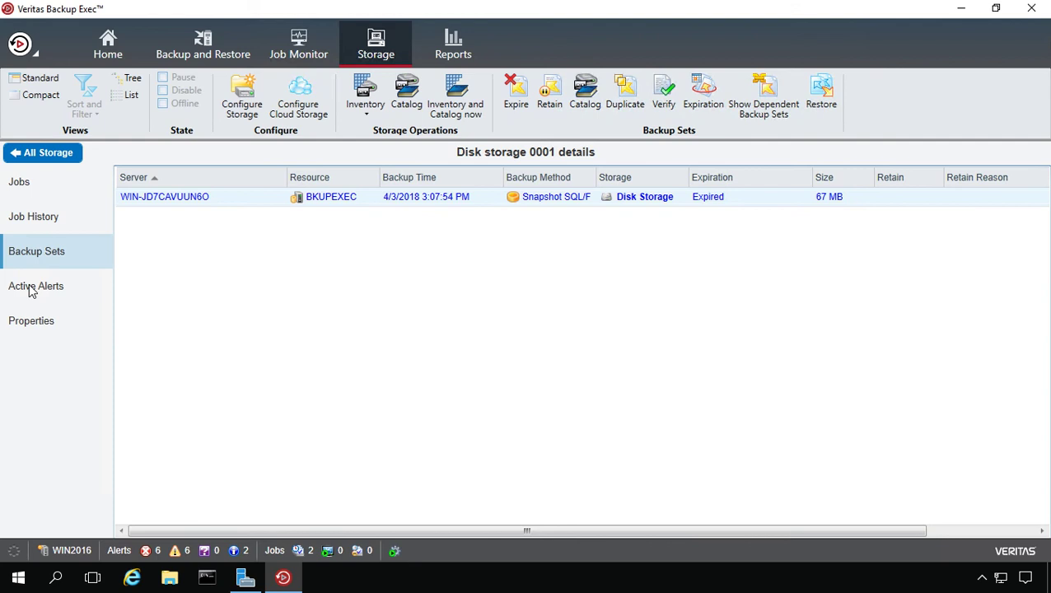
click(31, 288)
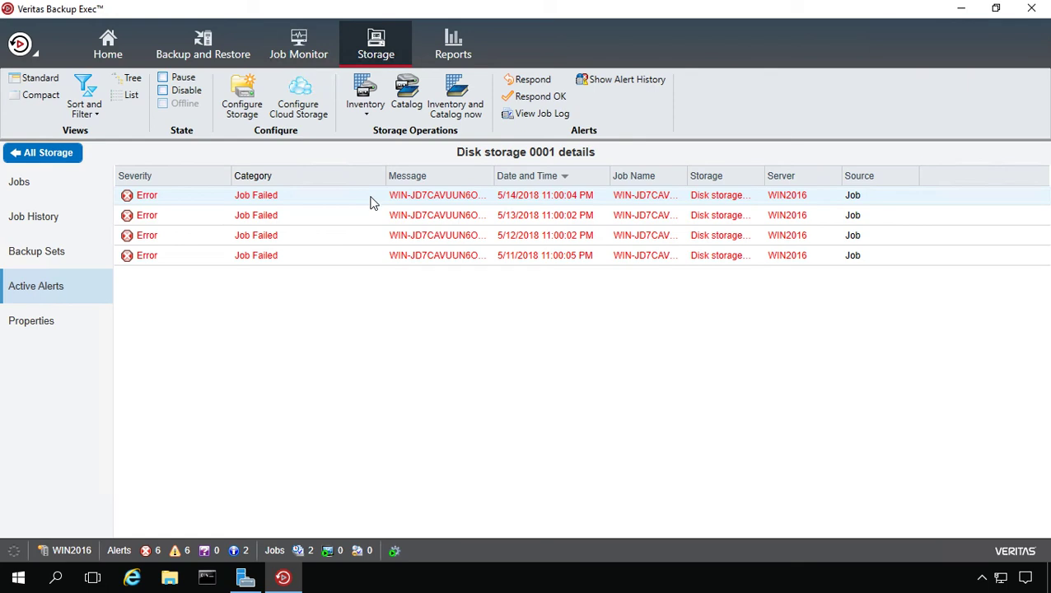
click(298, 48)
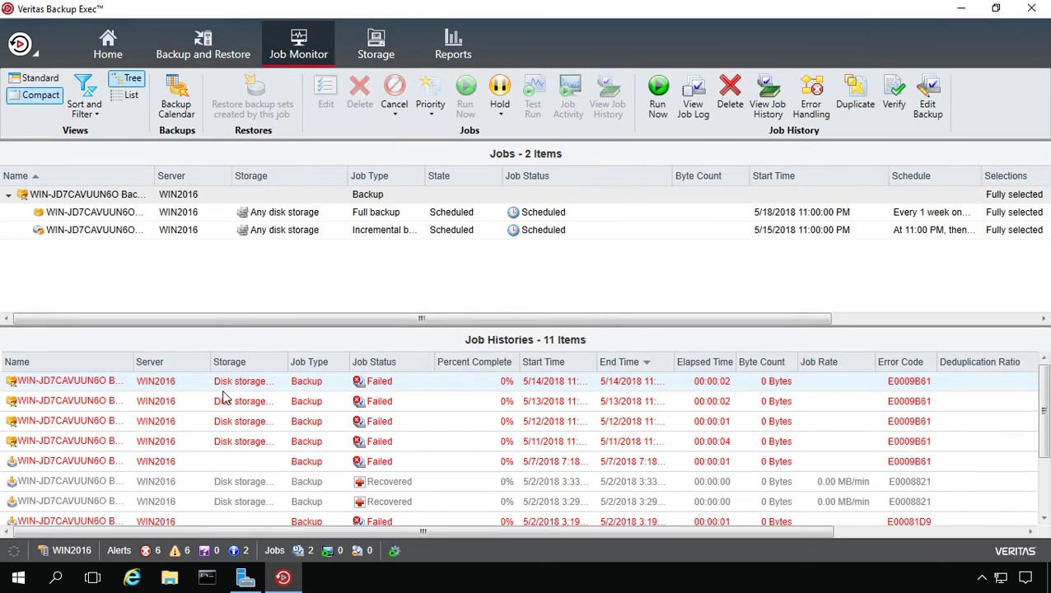
Browse the Jobs, Media, Devices, Ran, Scheduled and Custom report groups, then run Managed Backup Exec Servers
click(453, 46)
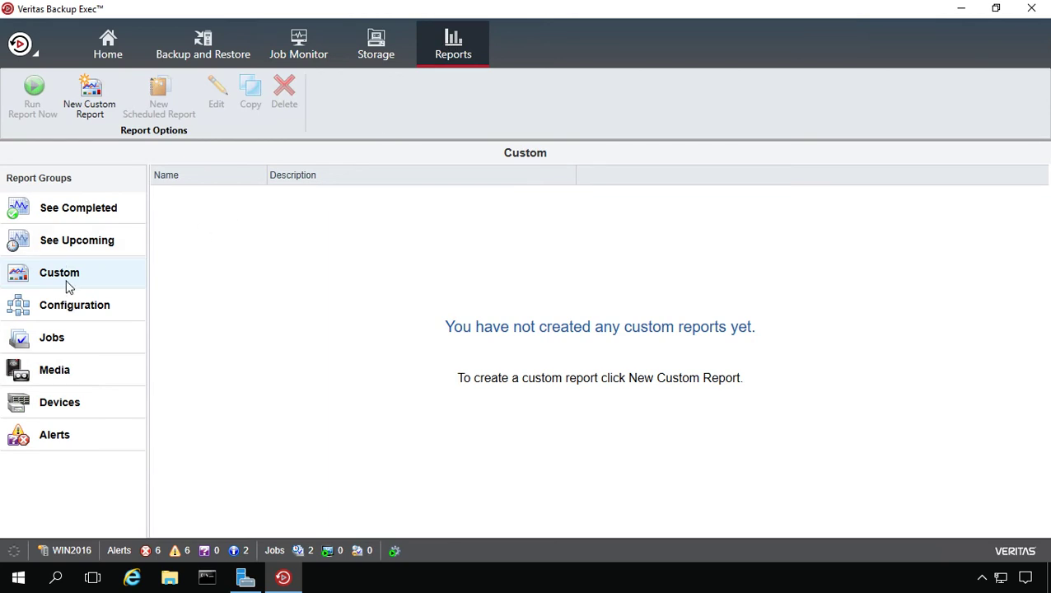
click(59, 345)
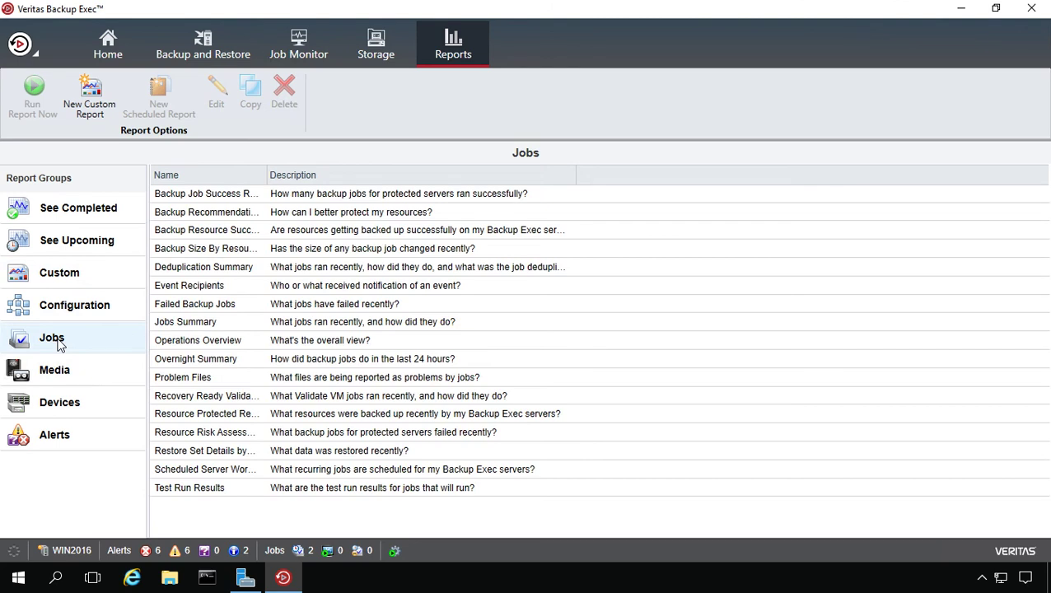
click(60, 376)
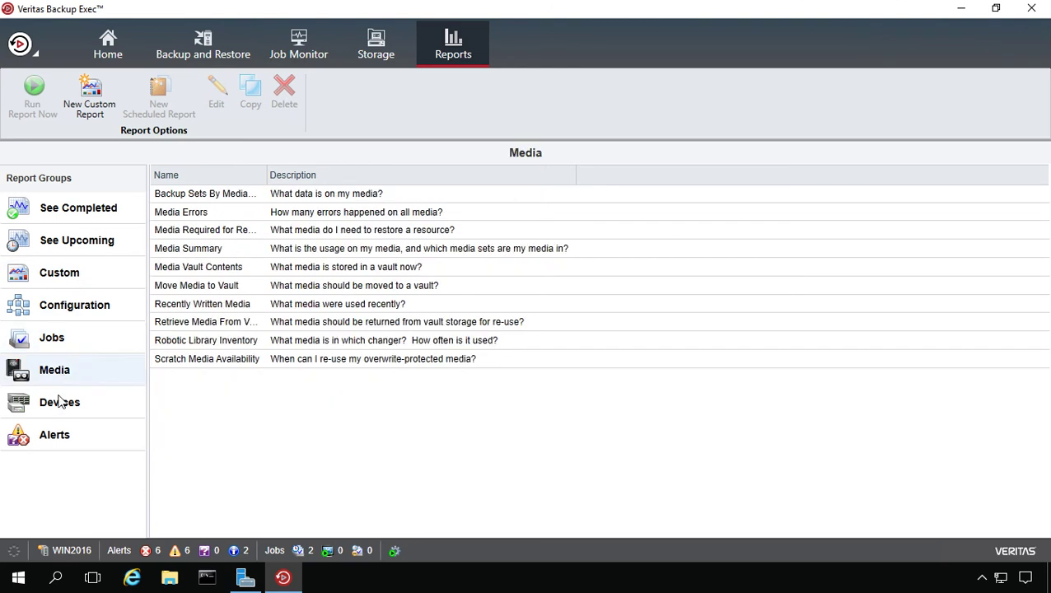
click(59, 405)
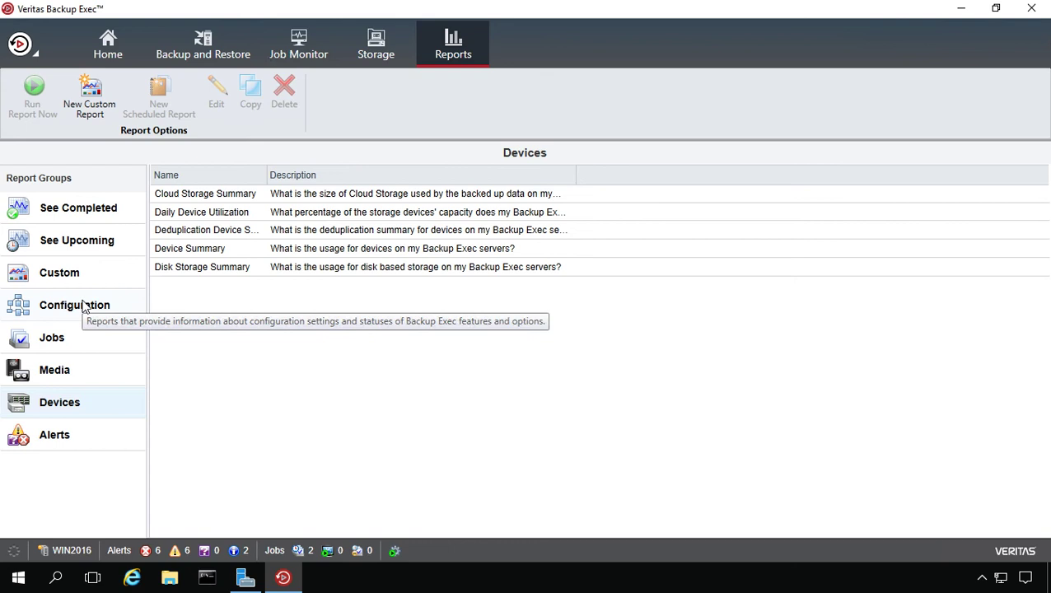
click(78, 208)
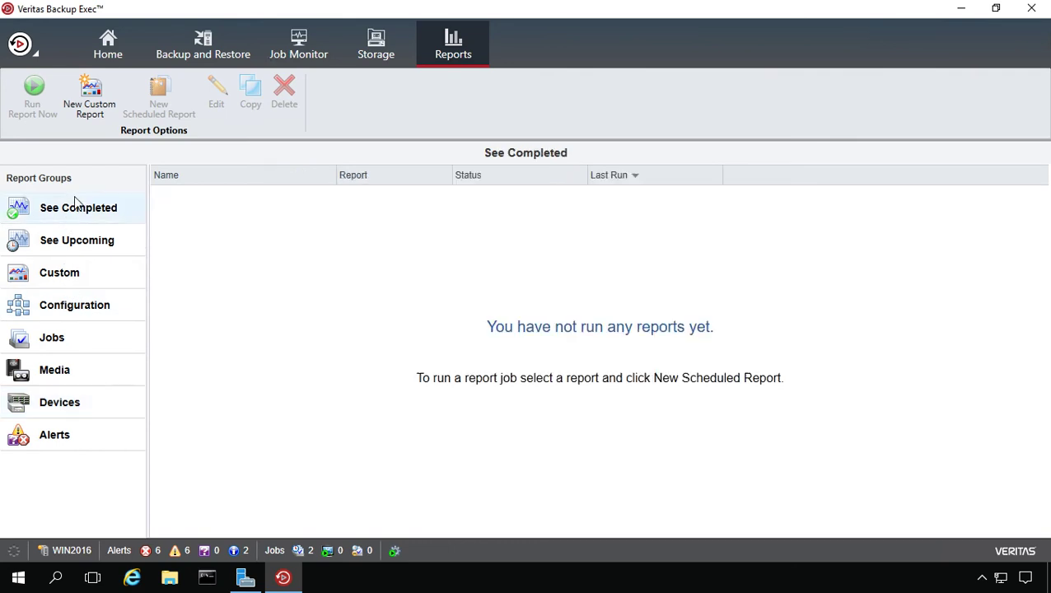
click(87, 243)
click(80, 277)
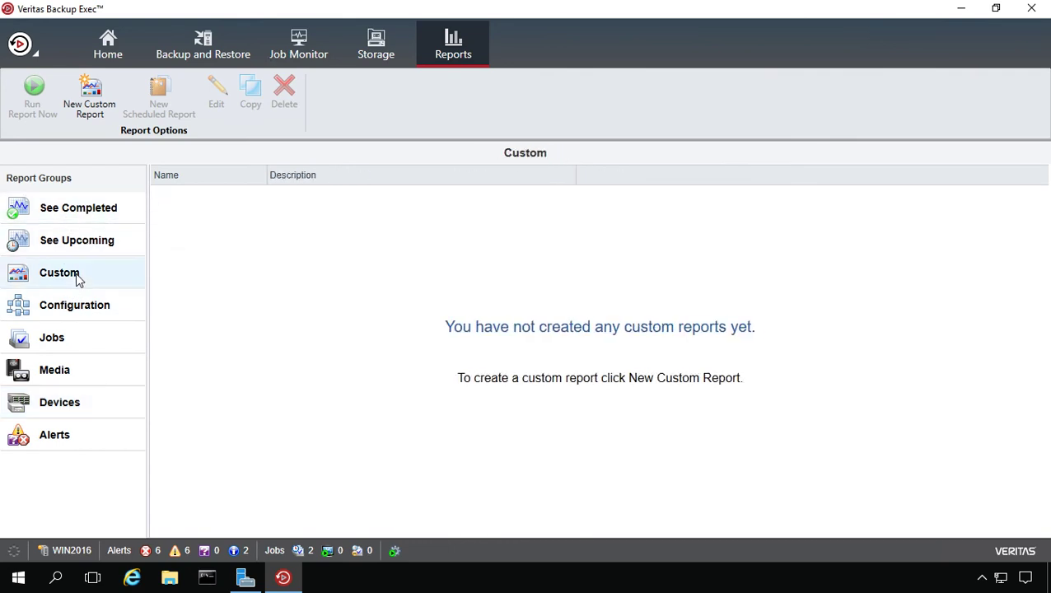
click(75, 311)
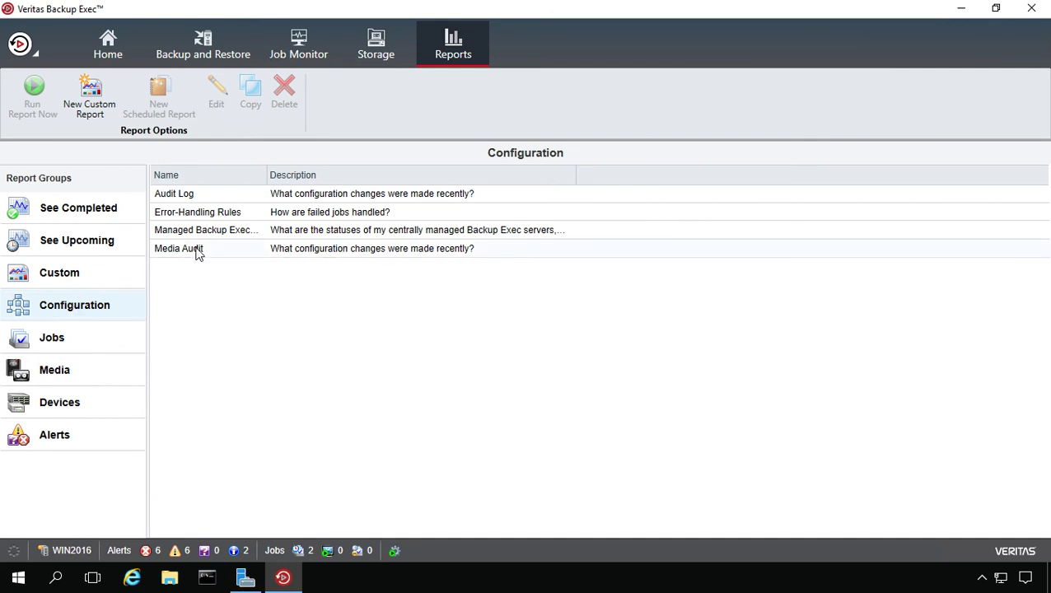
double_click(216, 233)
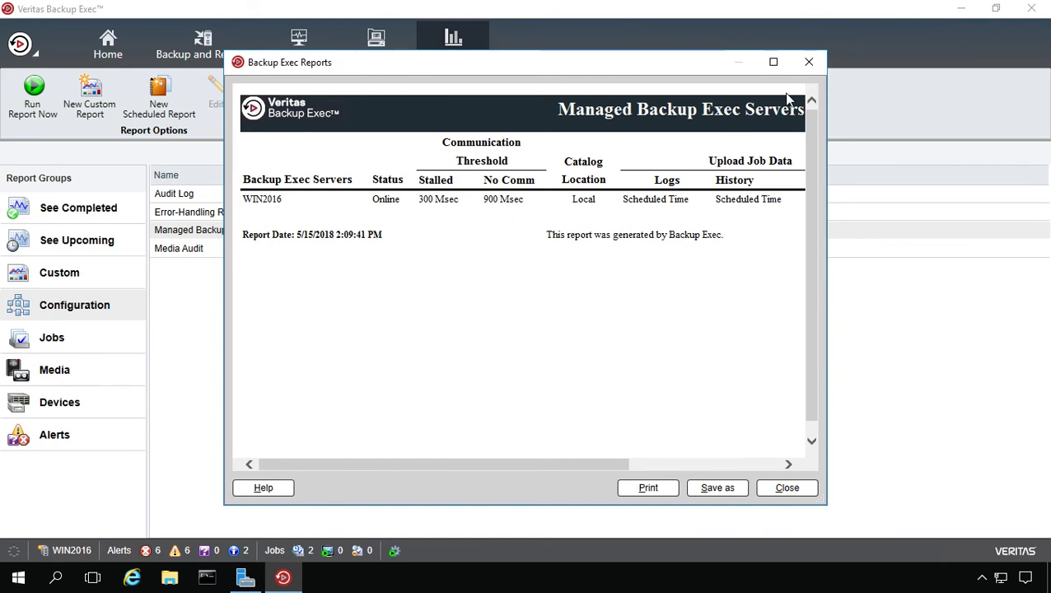
Close the servers report, then browse the custom report's Filters, Grouping, Sorting and Graph Options without saving
click(810, 64)
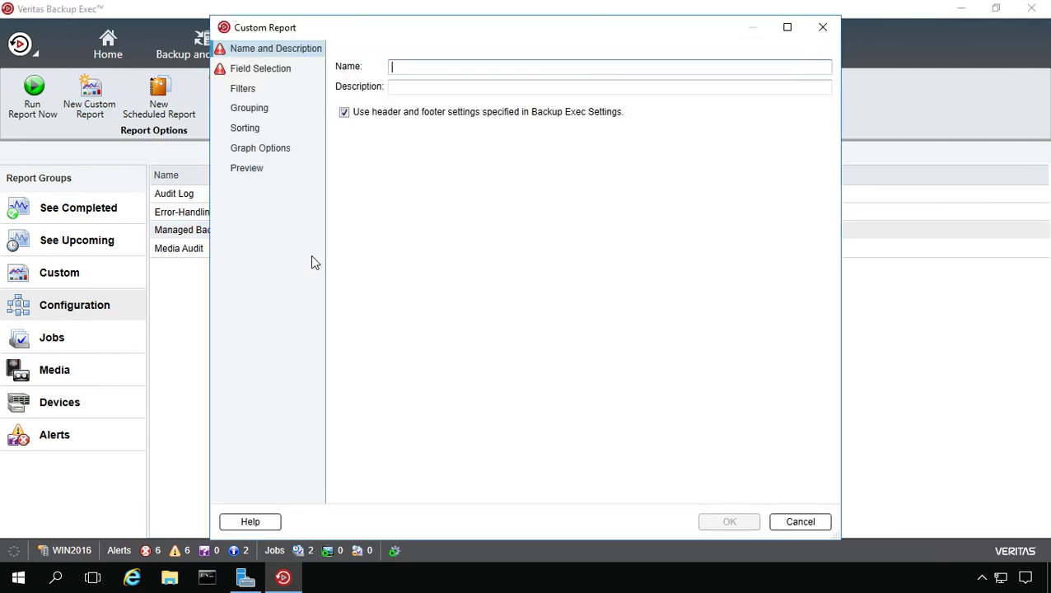
click(244, 90)
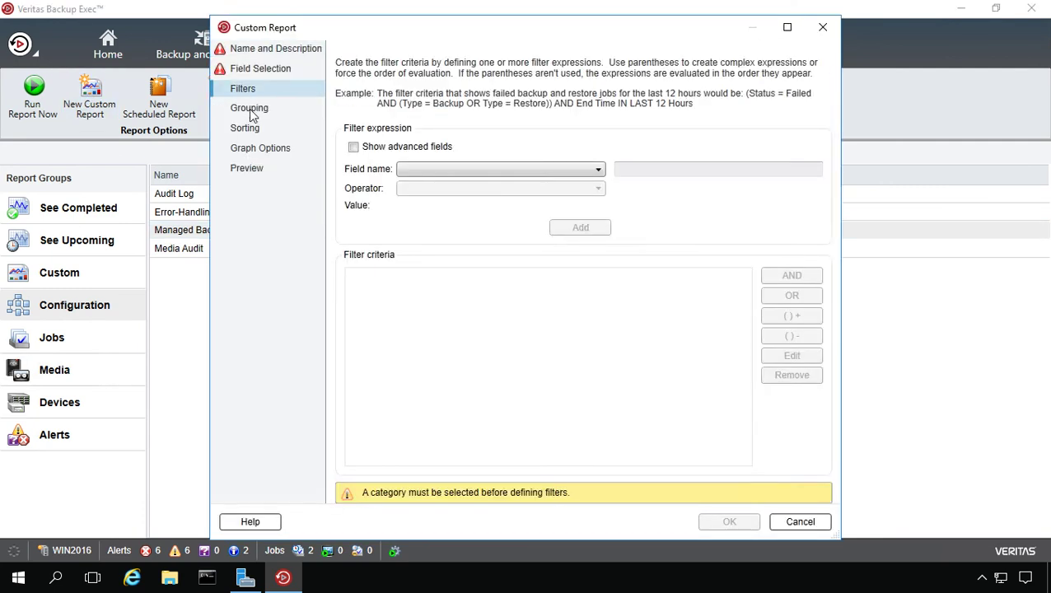
click(247, 108)
click(249, 132)
click(251, 153)
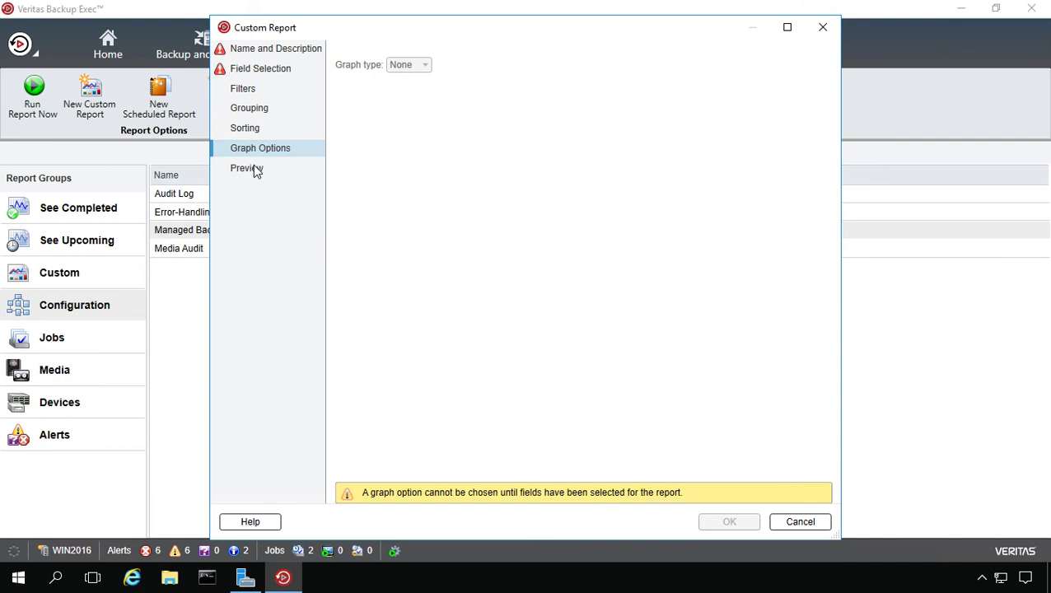
click(827, 29)
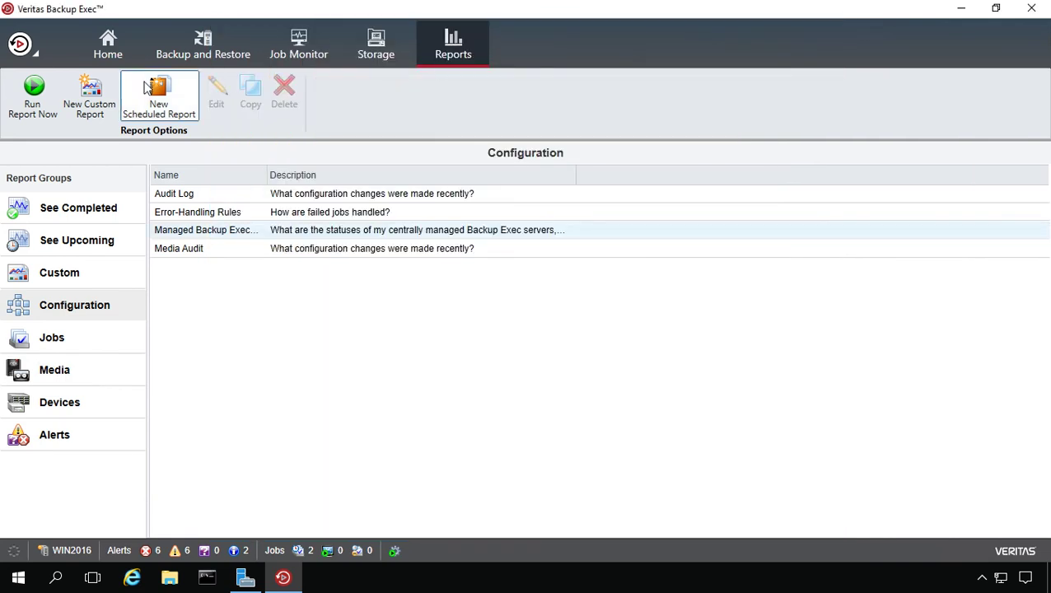
Show the Backup and Restore servers list, where WIN2016's C: backup is marked failed
click(206, 45)
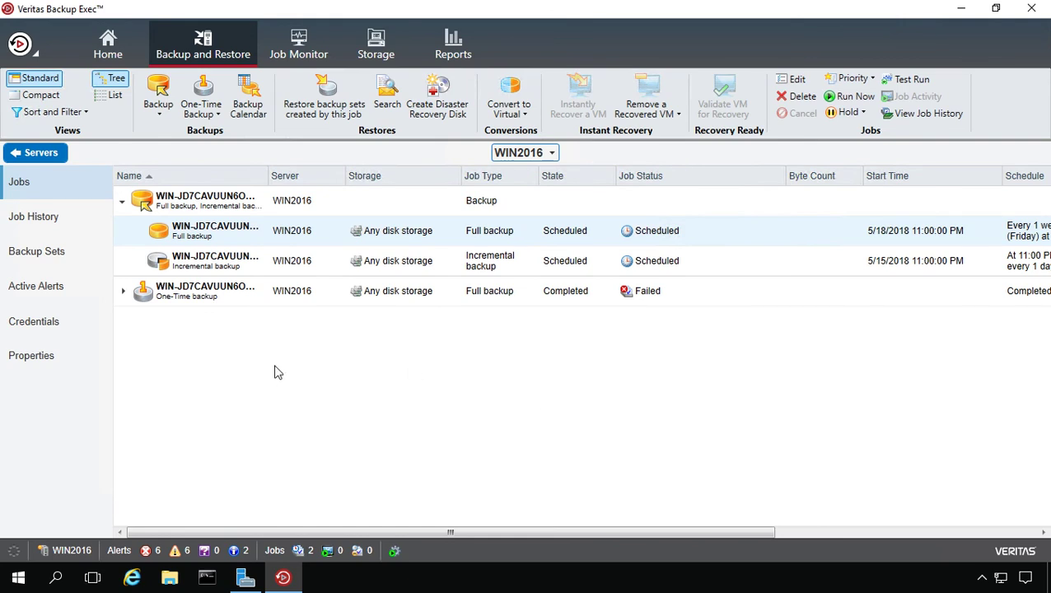
click(35, 152)
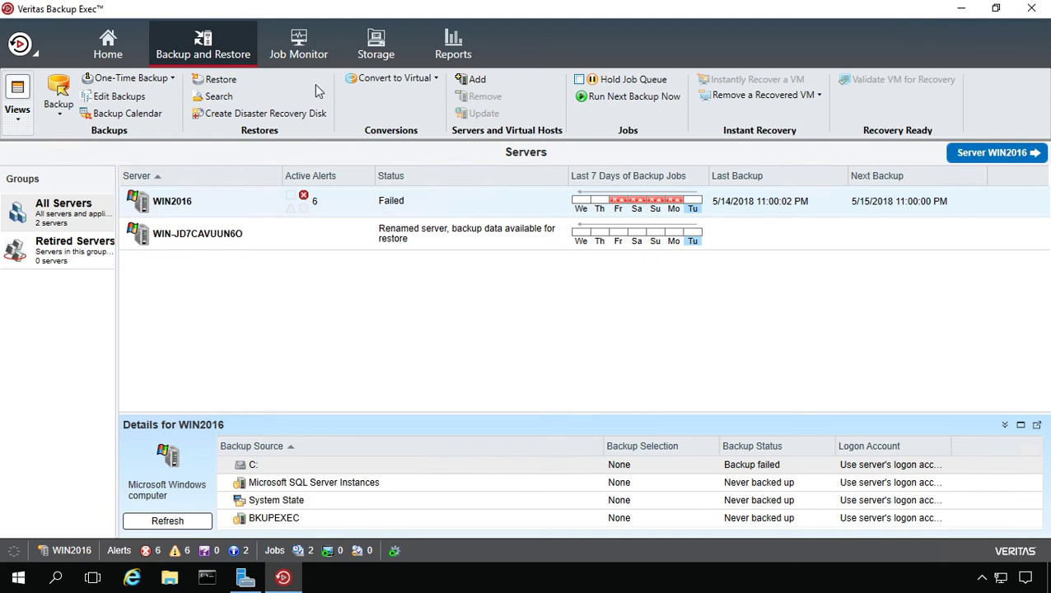
click(298, 45)
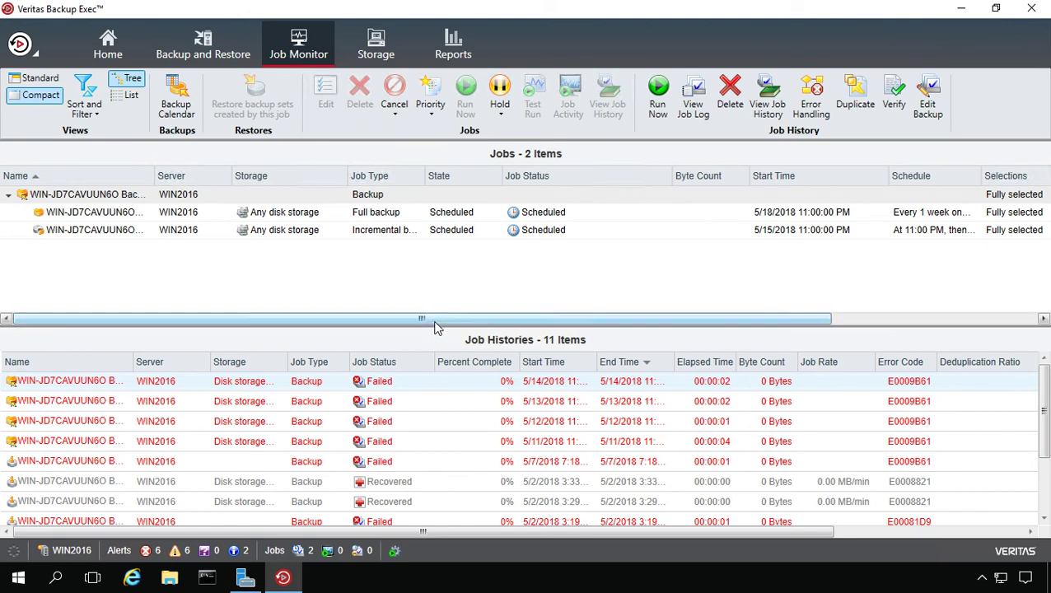
scroll(438, 411, down, 2)
scroll(437, 411, up, 2)
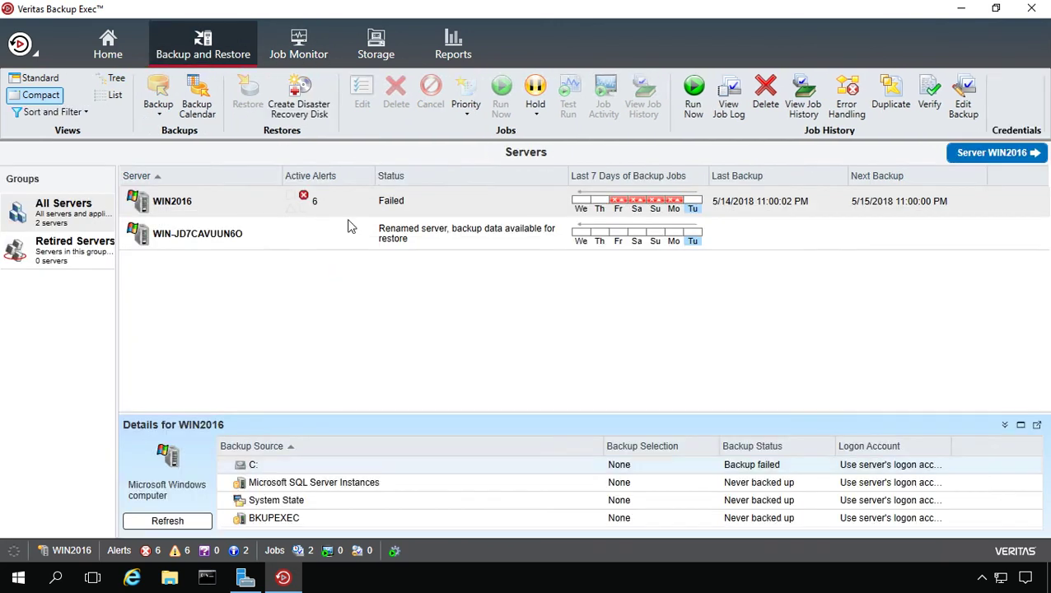
click(211, 47)
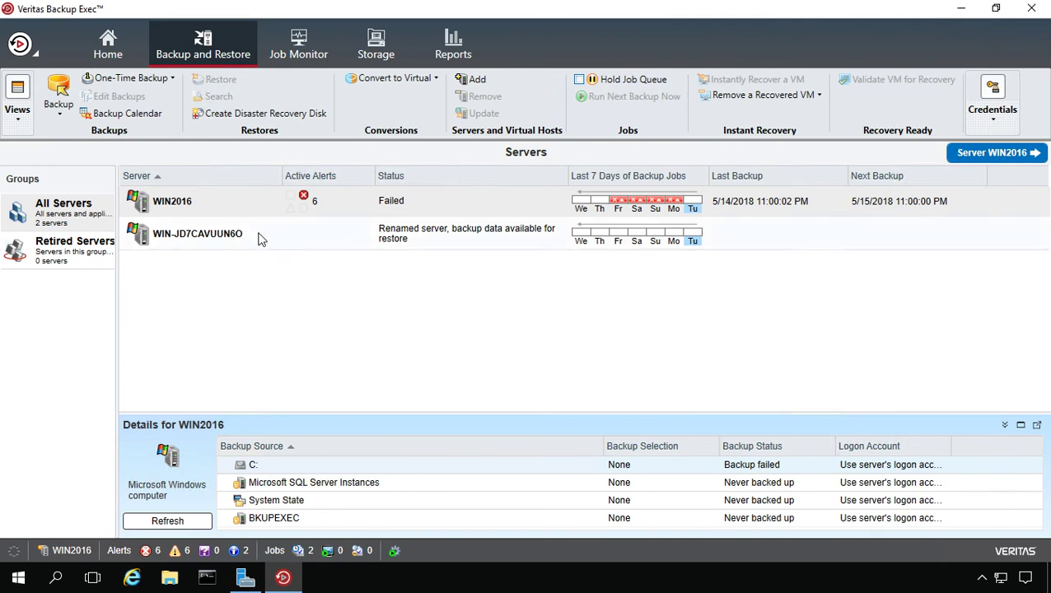
double_click(341, 230)
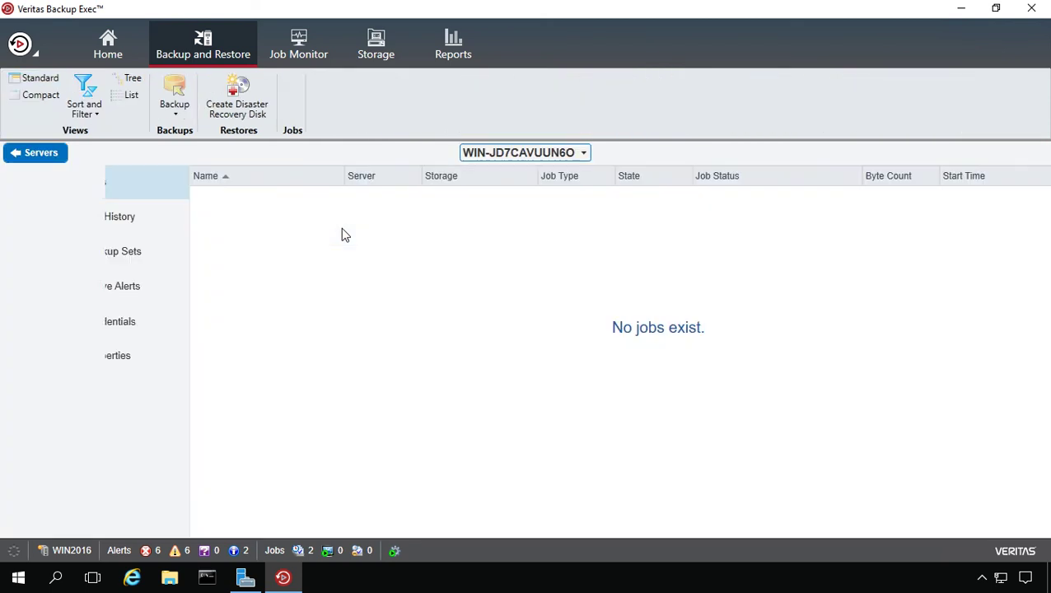
click(31, 152)
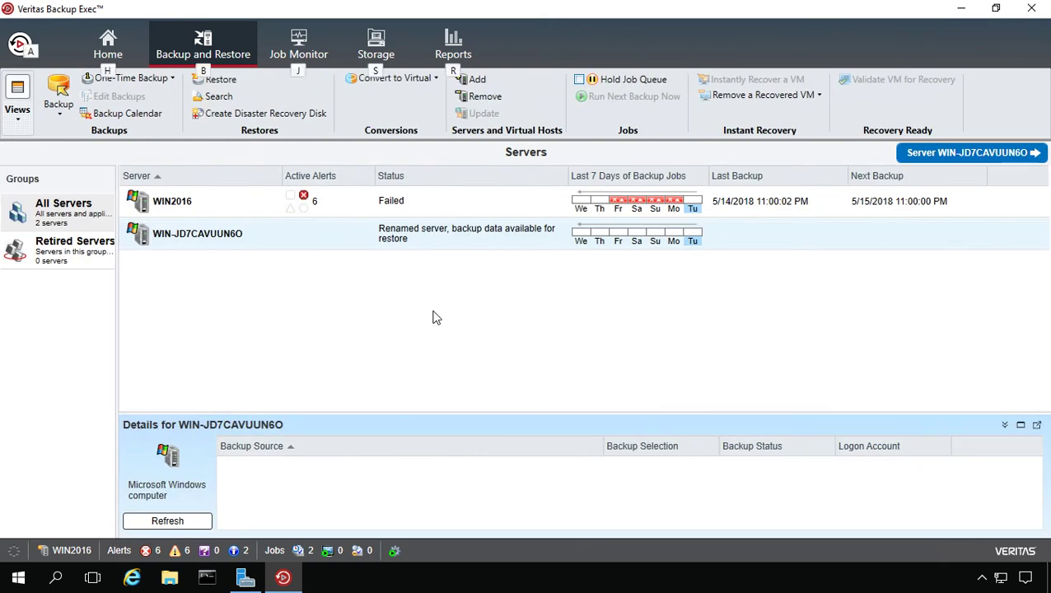
Open Backup Exec Settings from the application menu's Configuration and Settings submenu
click(28, 48)
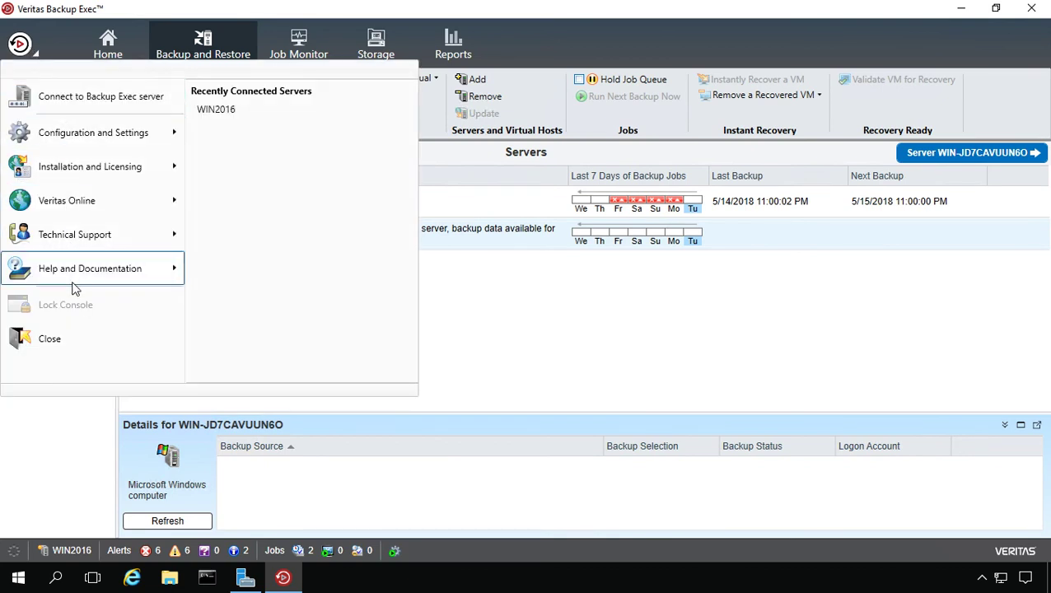
mouse_move(109, 178)
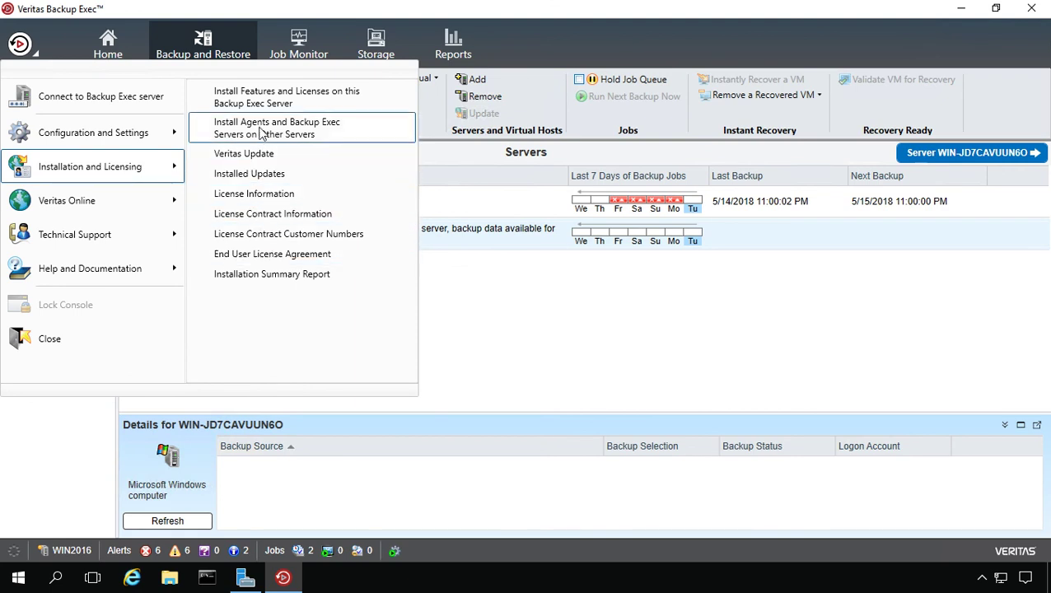
mouse_move(143, 138)
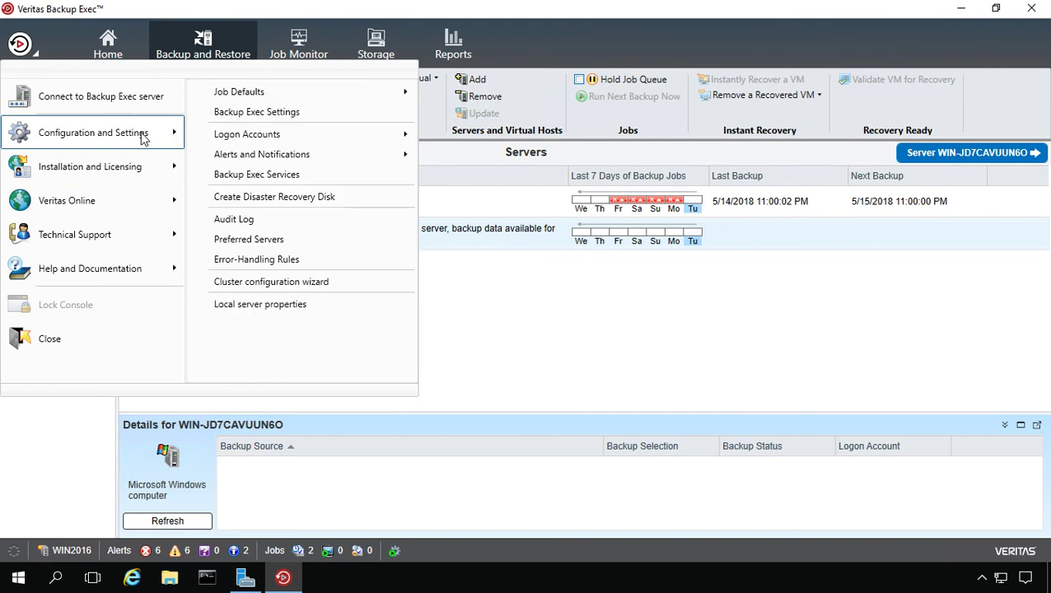
click(258, 115)
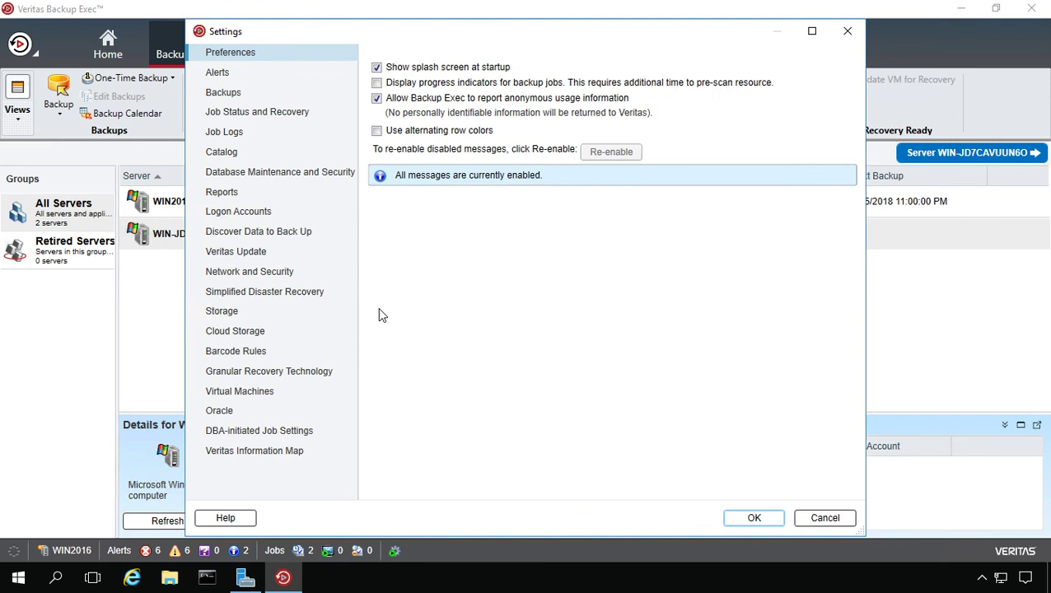
Browse Alerts and Backups settings, ending on Storage: overwrite protection None, read-only limits 14 and 30 days
click(229, 74)
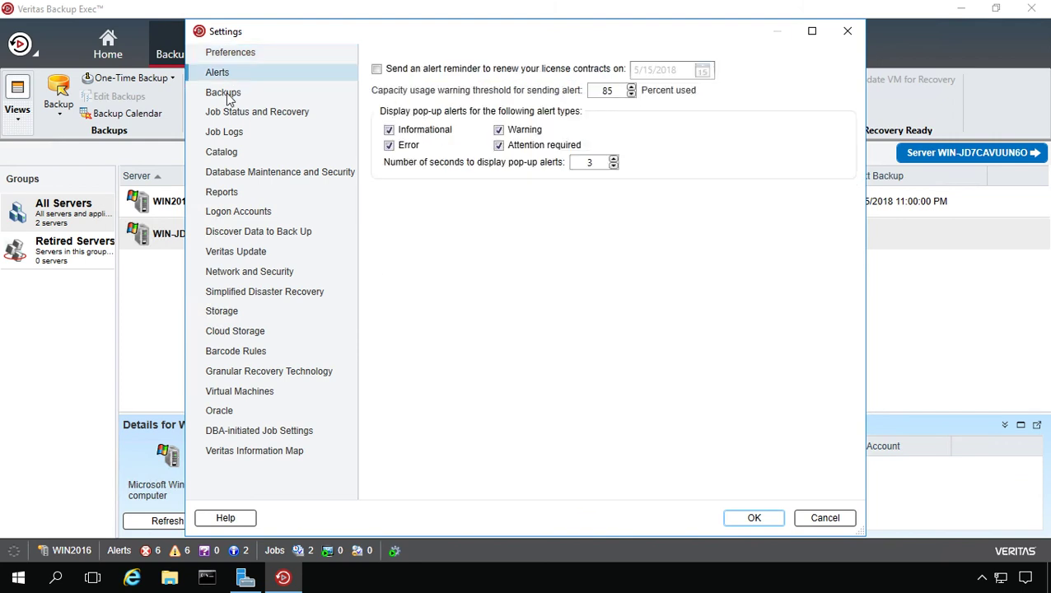
click(228, 94)
click(223, 313)
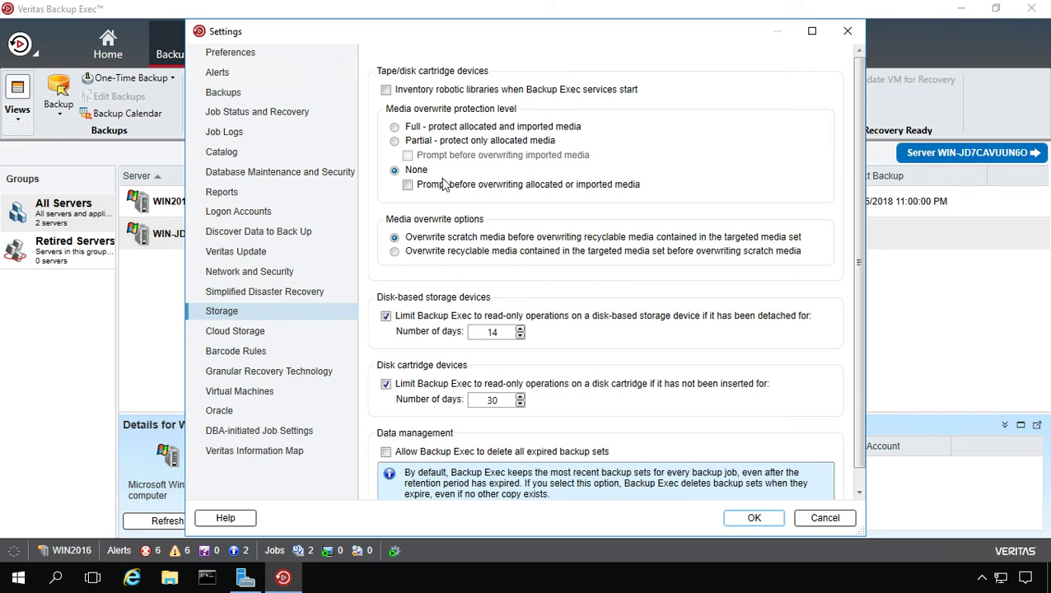
Keep alert-only Veritas Update notifications, uncheck the daily update check, and close Settings
click(242, 256)
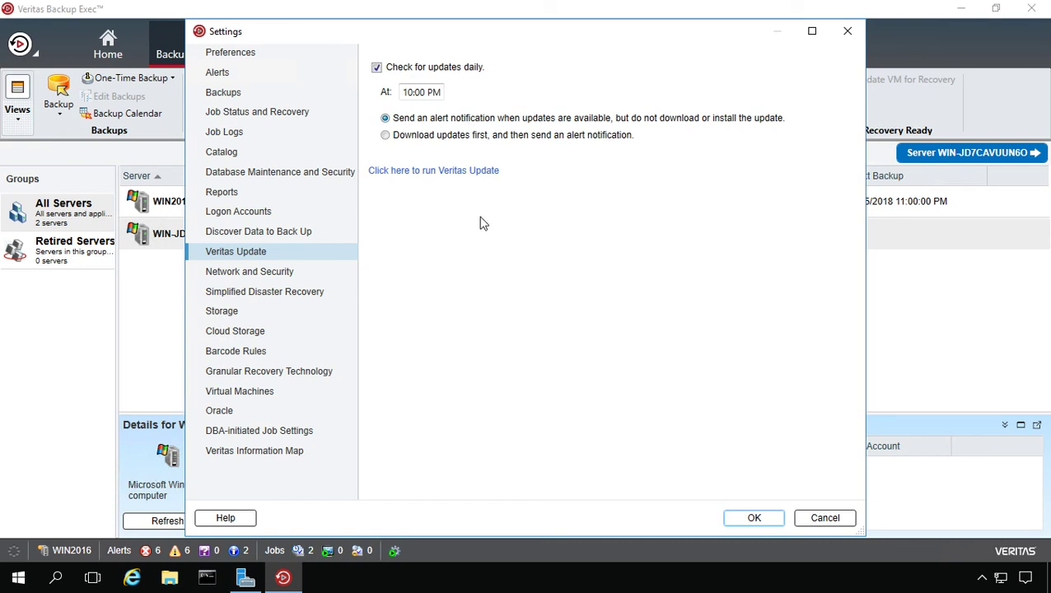
click(384, 135)
click(385, 118)
click(377, 67)
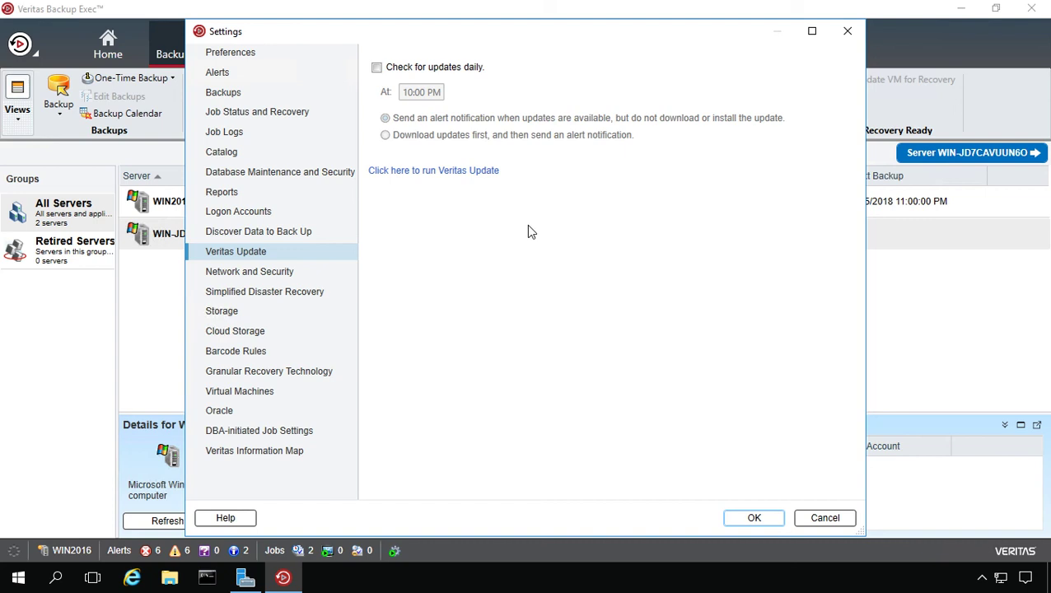
click(801, 517)
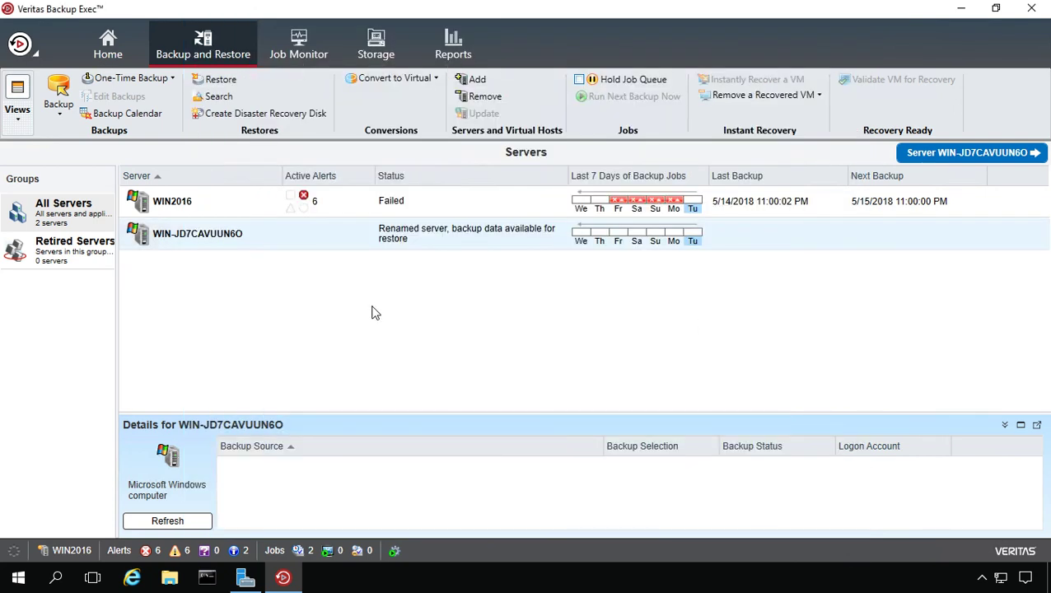
click(20, 48)
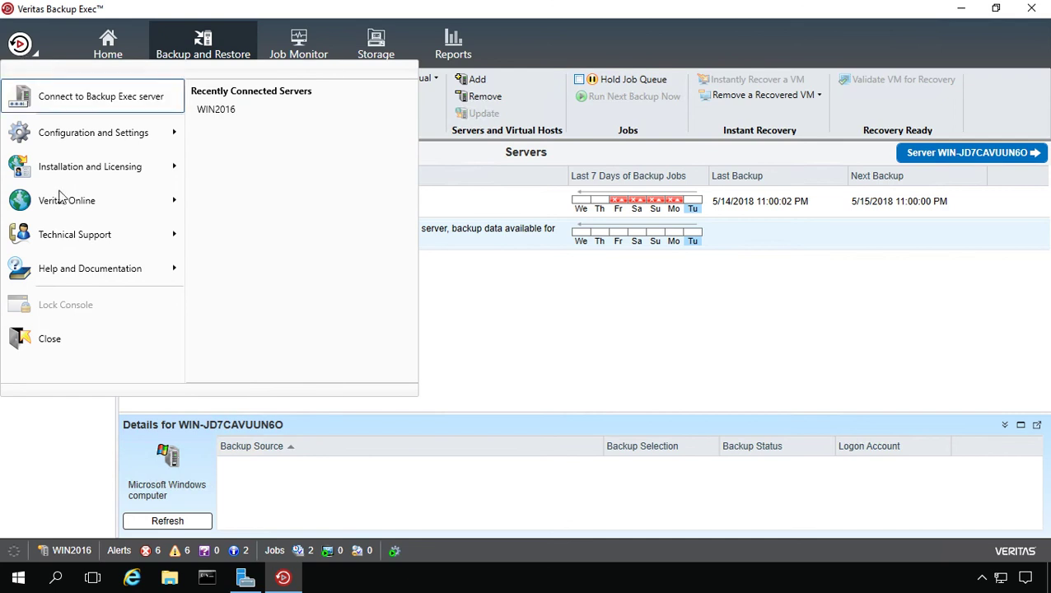
mouse_move(98, 239)
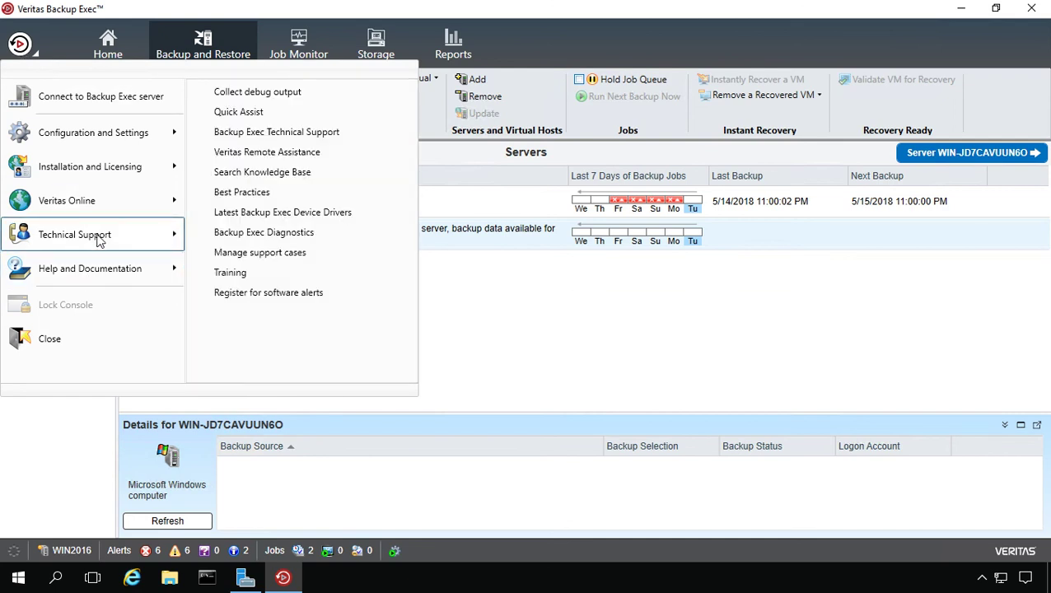
mouse_move(127, 279)
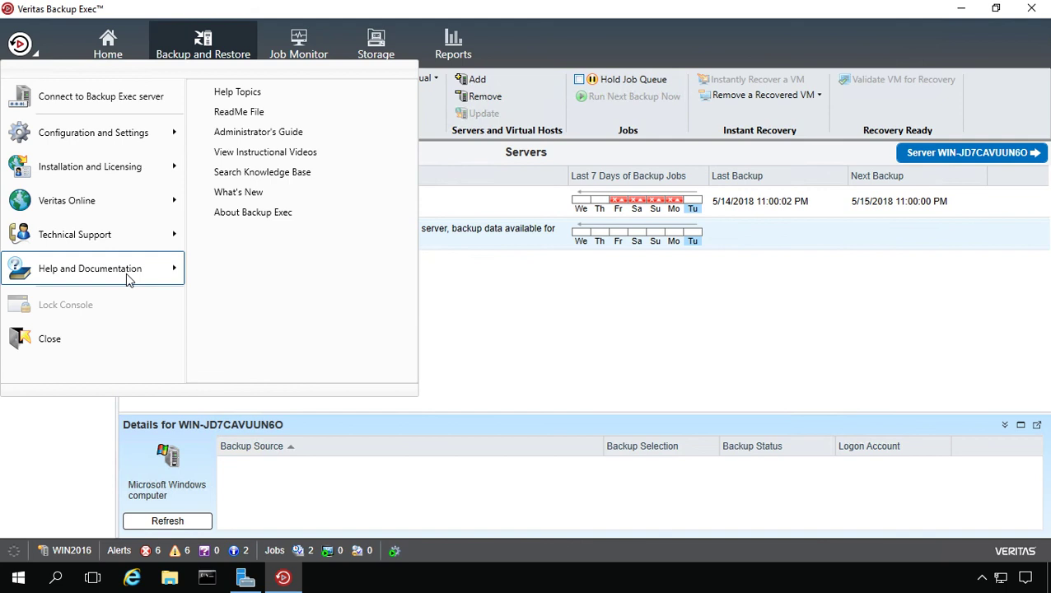
click(509, 320)
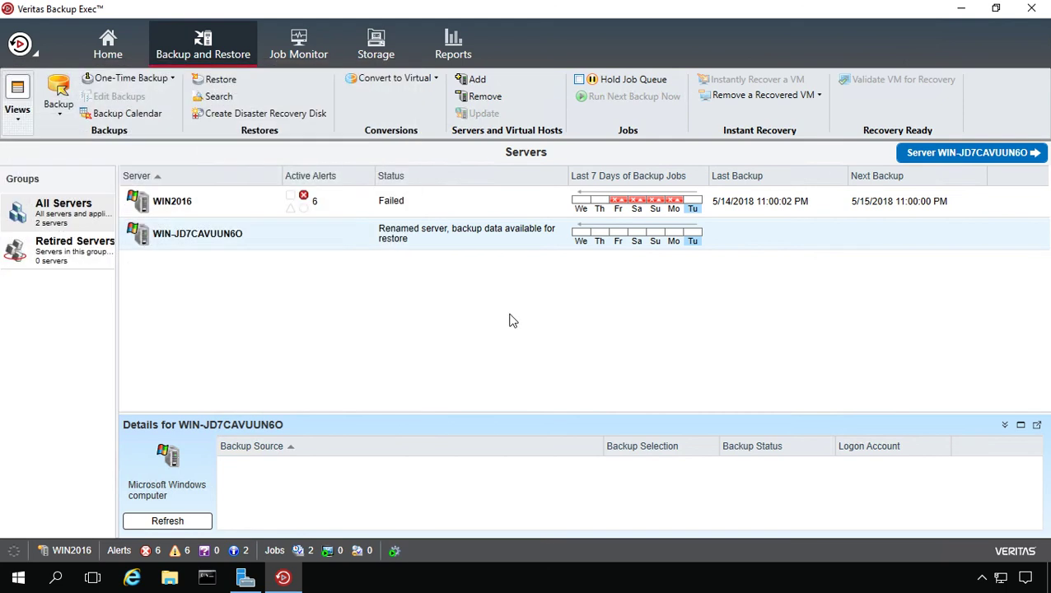